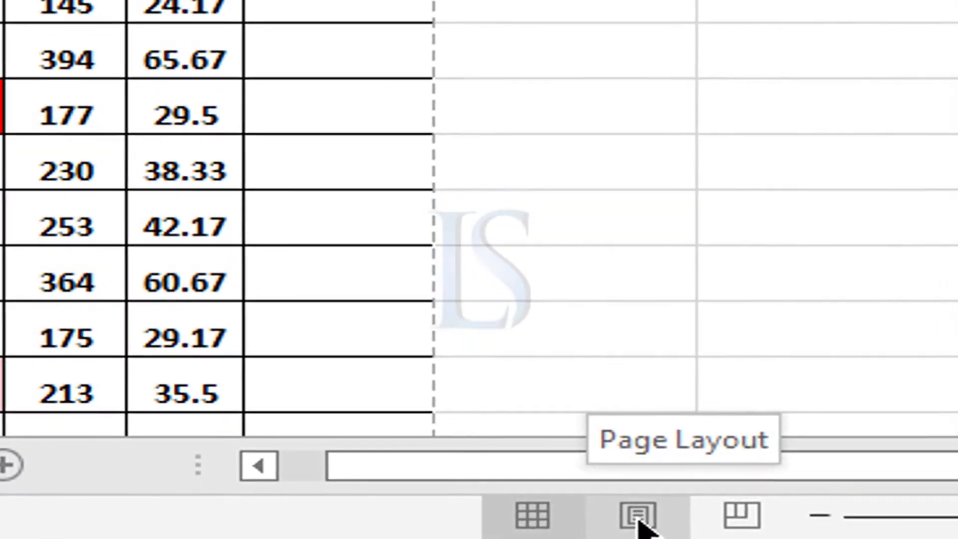
Open Header & Footer editing for the result sheet via the Insert tab's Text options.
left_click(655, 519)
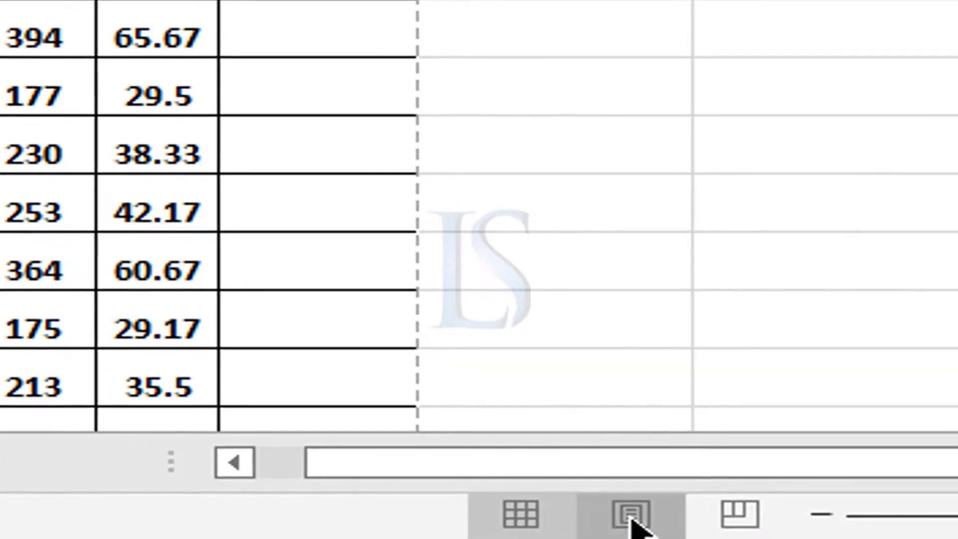
left_click(499, 519)
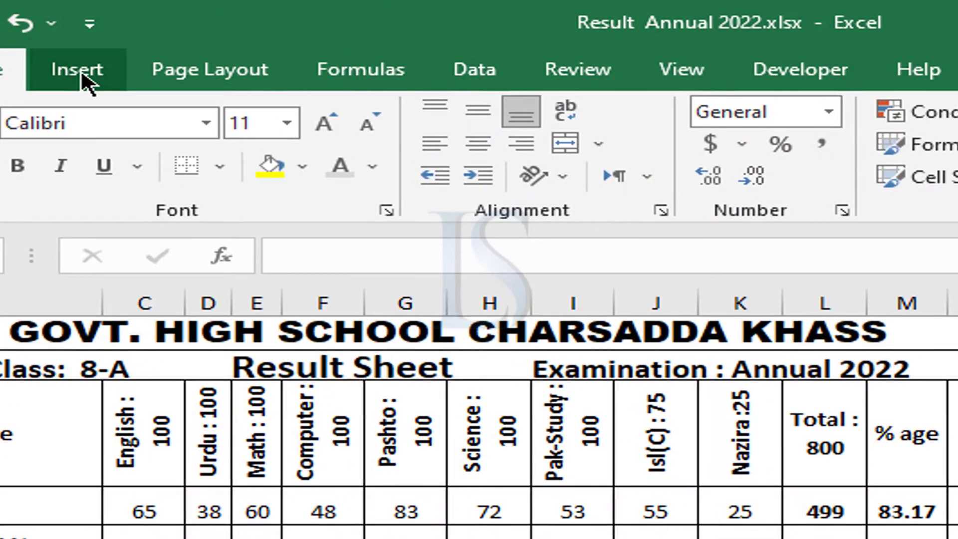
left_click(80, 72)
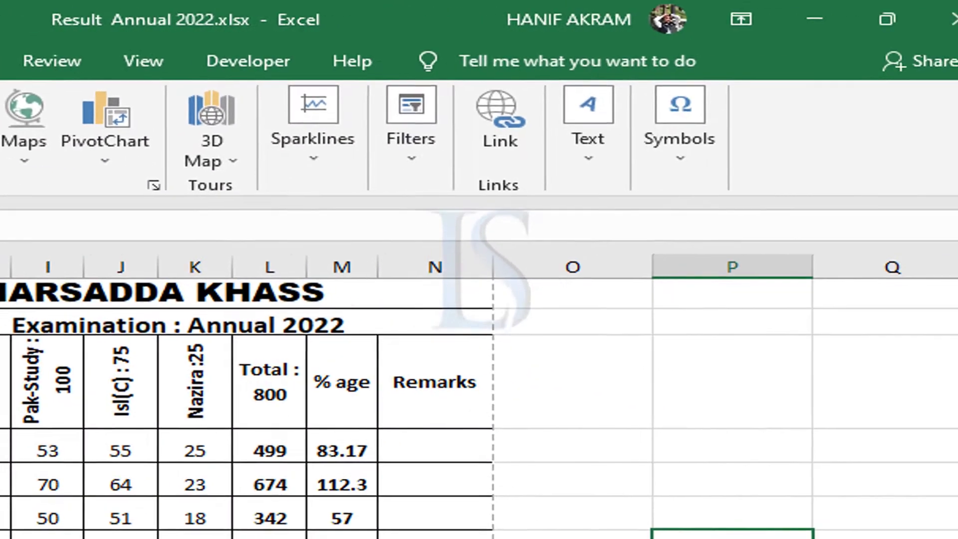
left_click(549, 165)
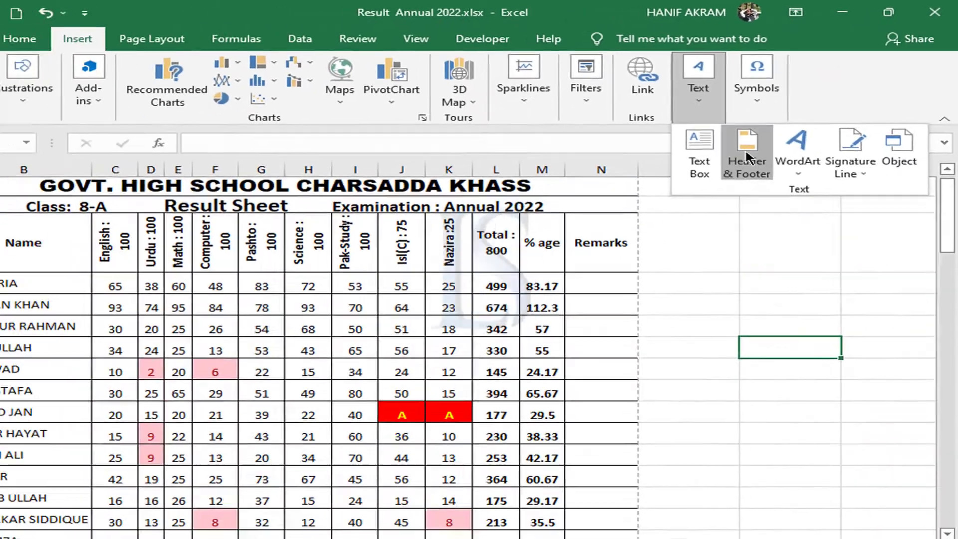
left_click(628, 241)
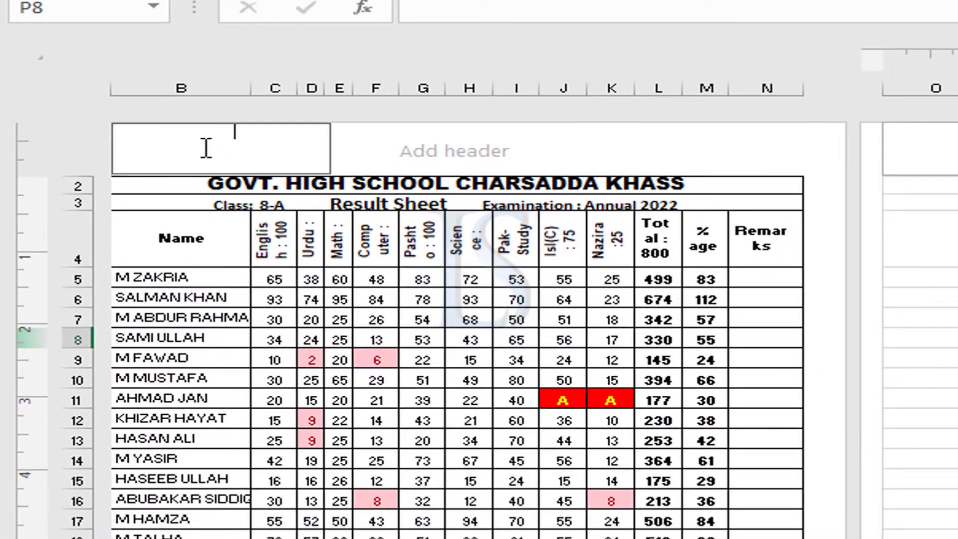
Enter 'Learning Studio' in the centre section of the page header.
left_click(206, 148)
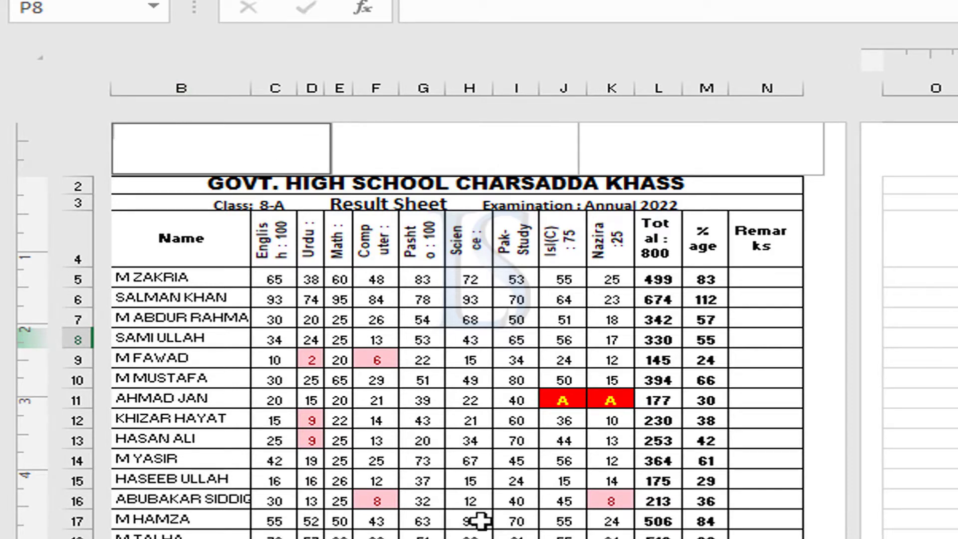
left_click(456, 152)
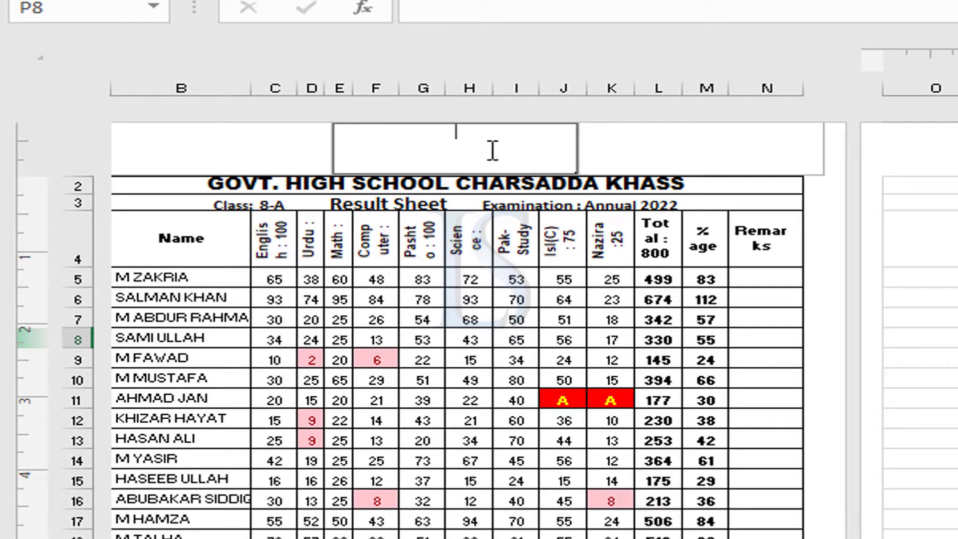
left_click(676, 143)
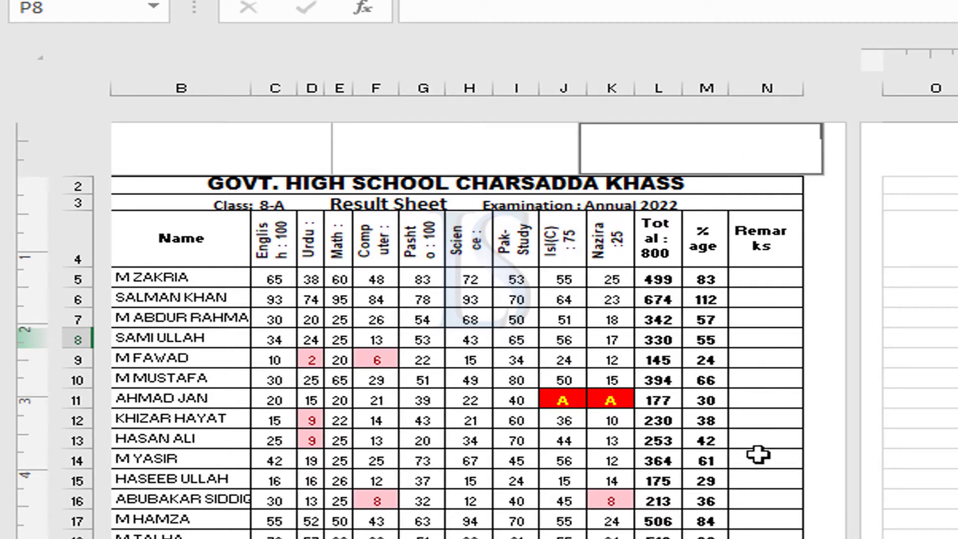
left_click(469, 145)
type("L")
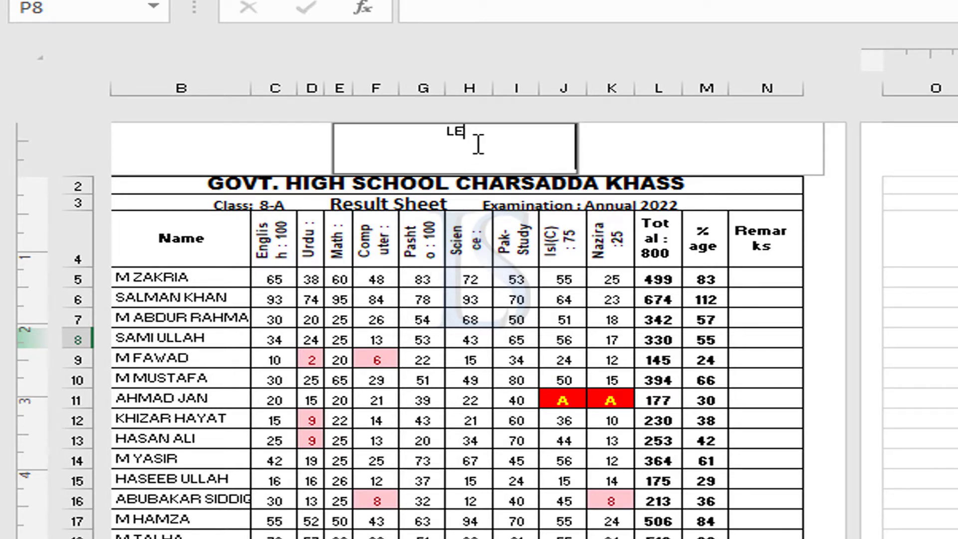
type("ea")
type("rning Stu")
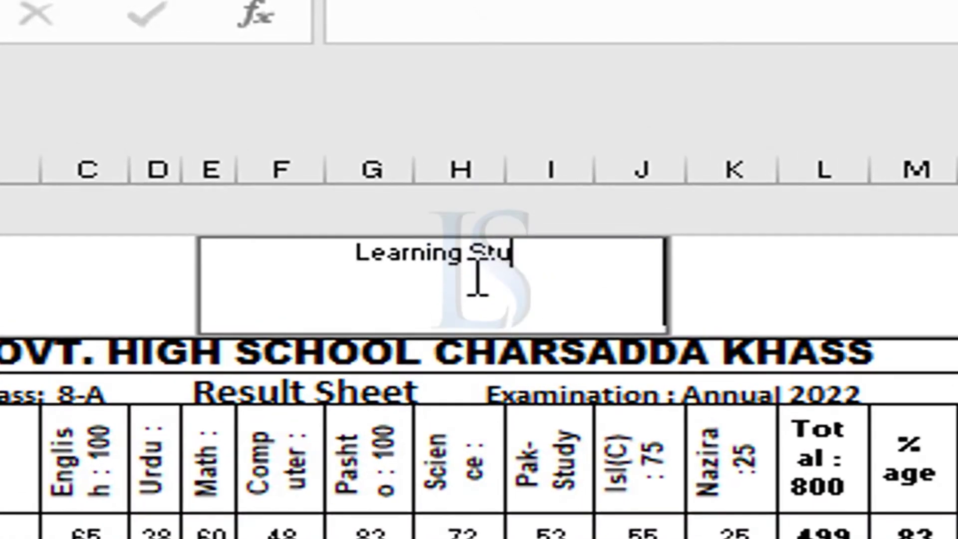
type("dio")
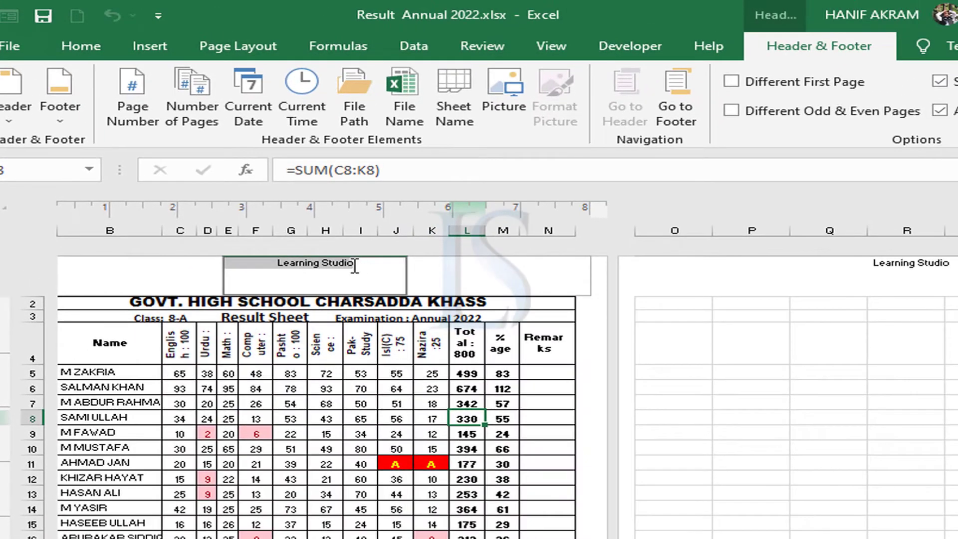
Enlarge the 'Learning Studio' header text to 72 point and make it bold.
left_click(83, 39)
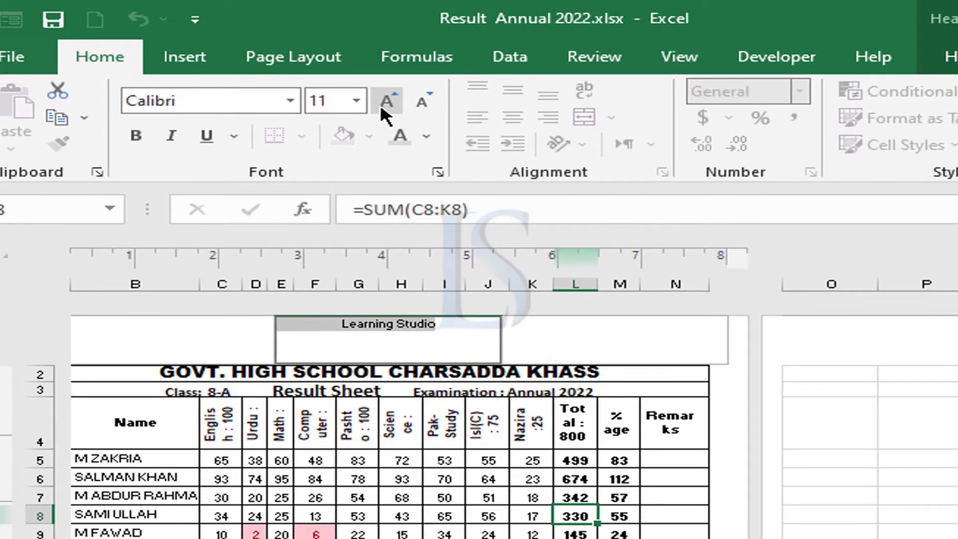
left_click(382, 104)
double_click(380, 104)
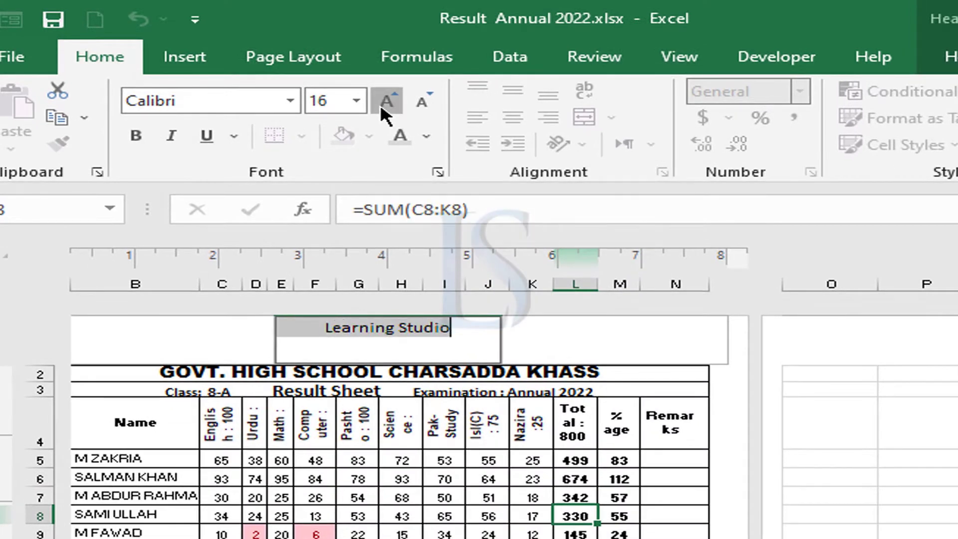
double_click(381, 104)
triple_click(380, 104)
triple_click(381, 104)
left_click(380, 103)
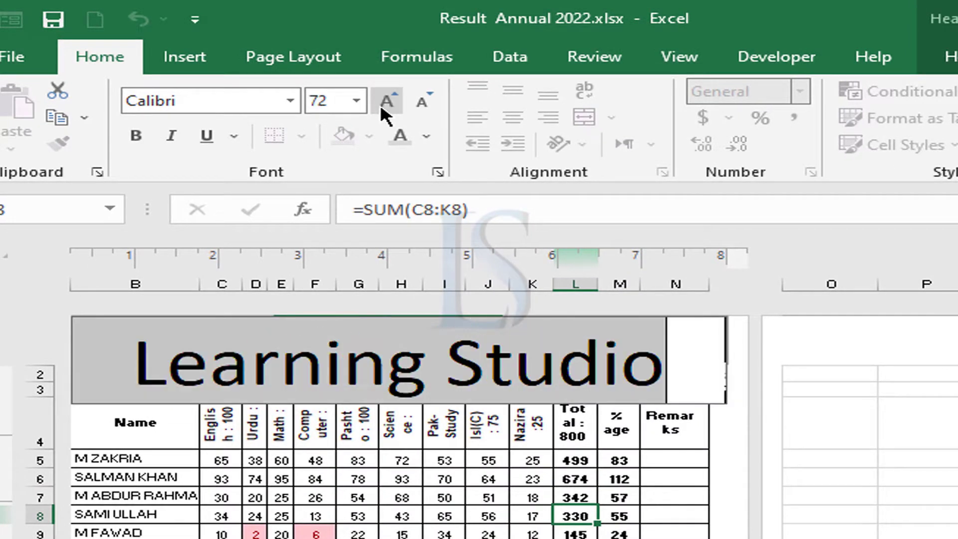
left_click(140, 135)
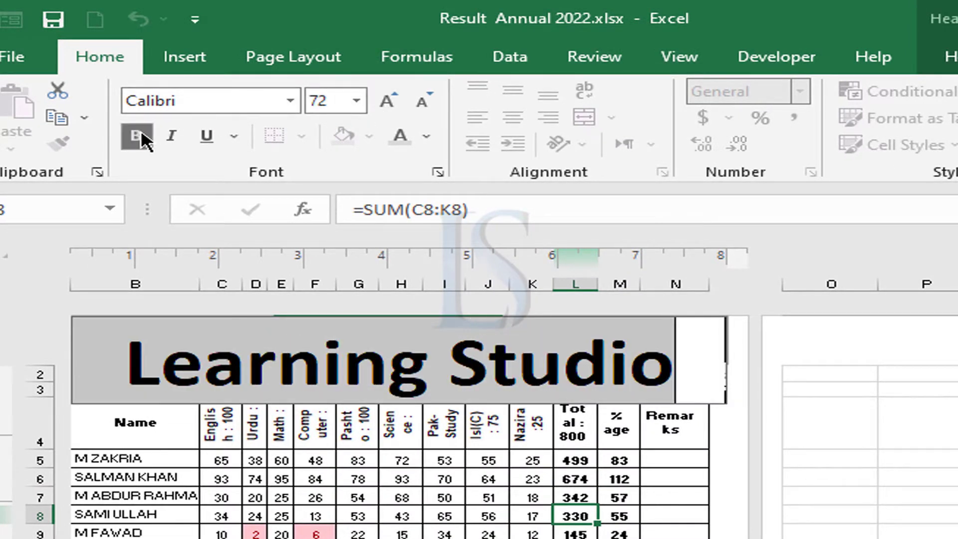
Colour the header text gray from the font colour palette and exit the header.
left_click(426, 138)
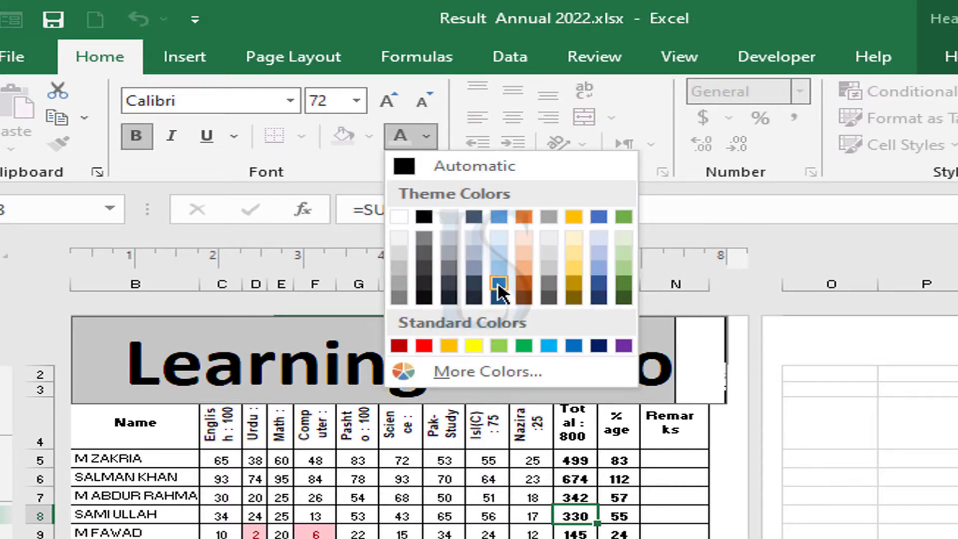
left_click(405, 274)
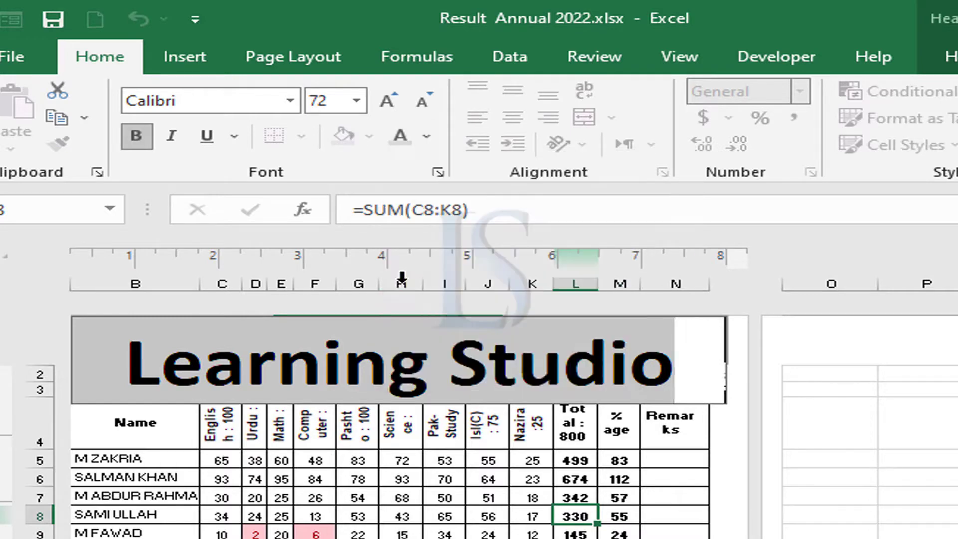
left_click(490, 442)
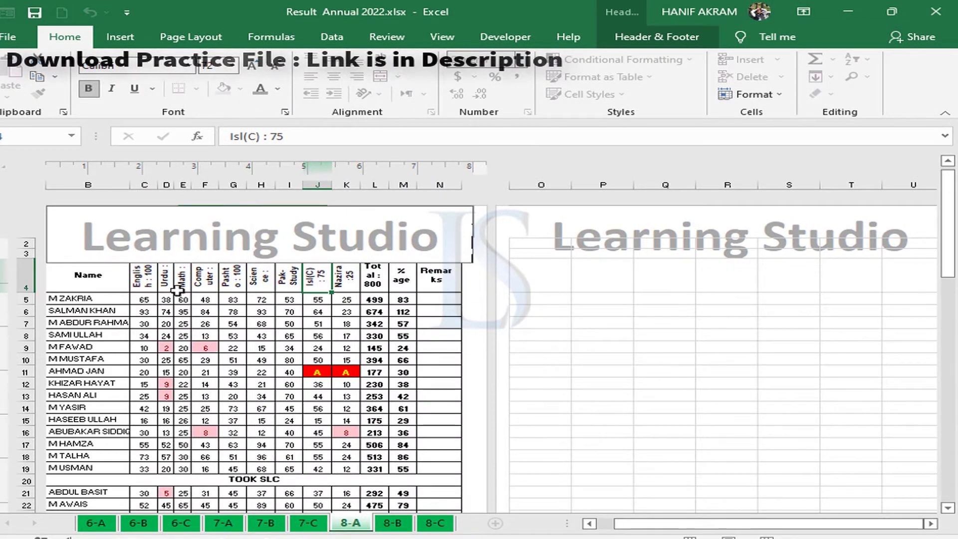
Insert blank lines before the header text so it drops to mid-page behind the table.
left_click(85, 239)
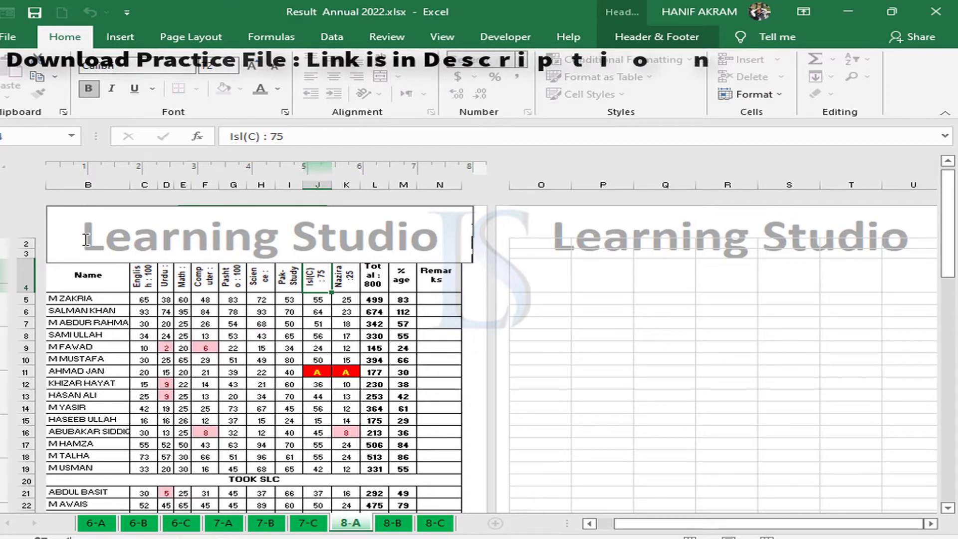
key("Return")
key("Return")
key("Return")
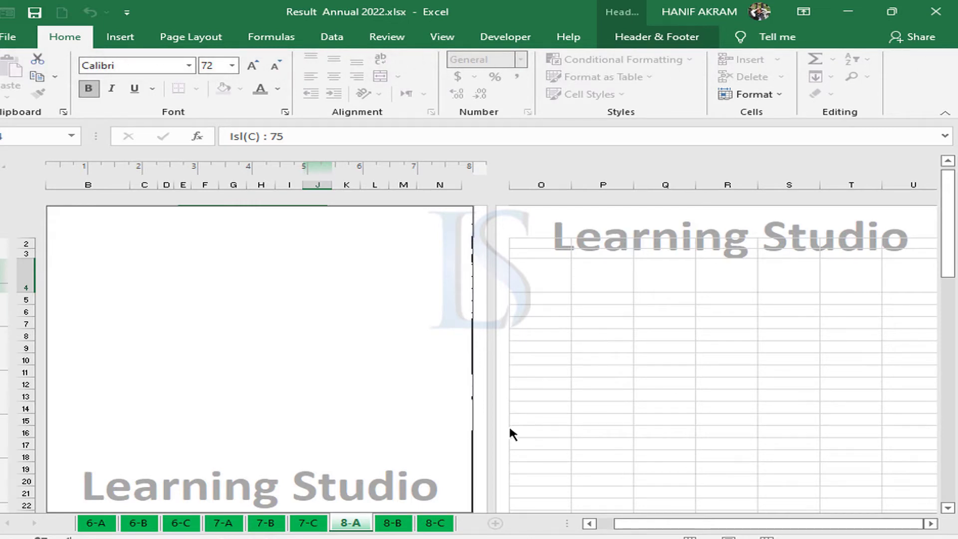
left_click(597, 396)
scroll(400, 396, "down", 3)
scroll(319, 388, "down", 1)
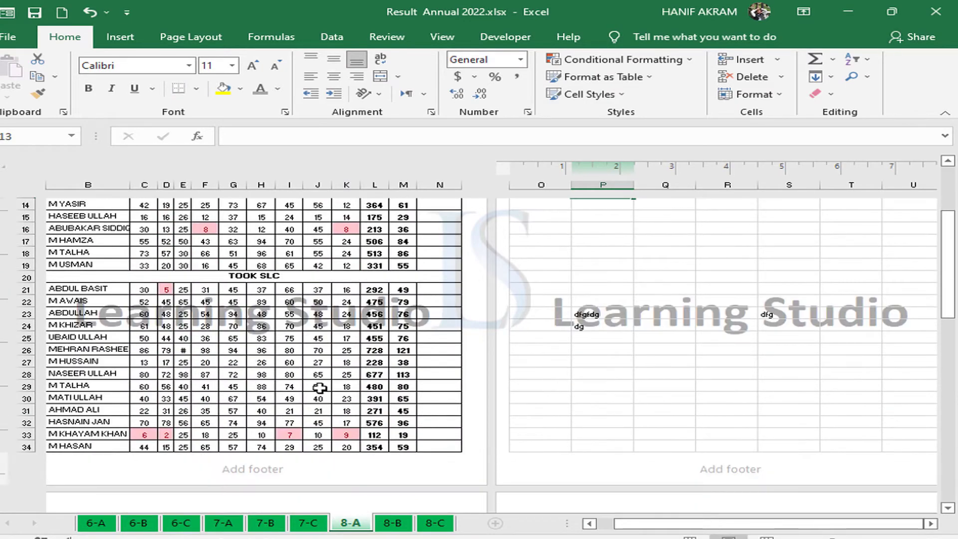
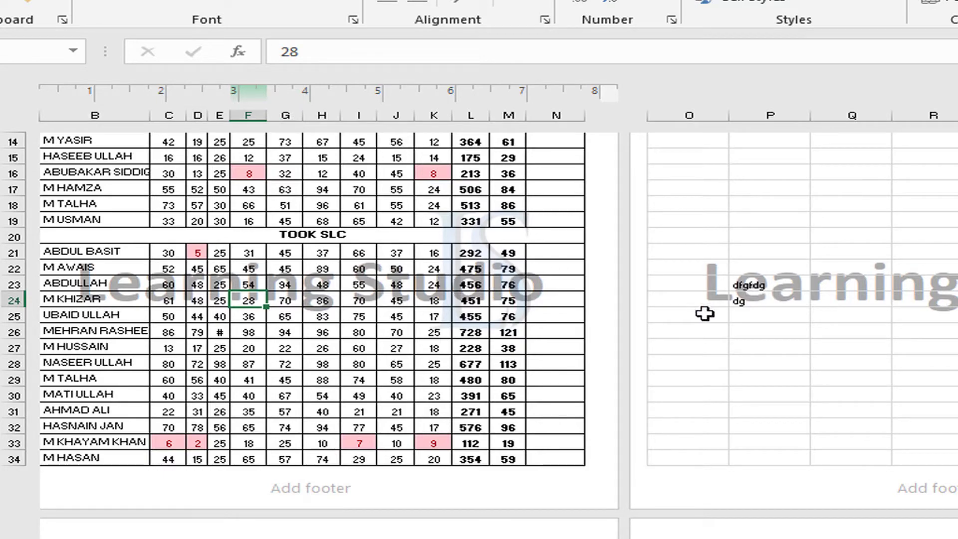
Scroll back to the top of the page to bring the Learning Studio header into view.
scroll(956, 292, "down", 3)
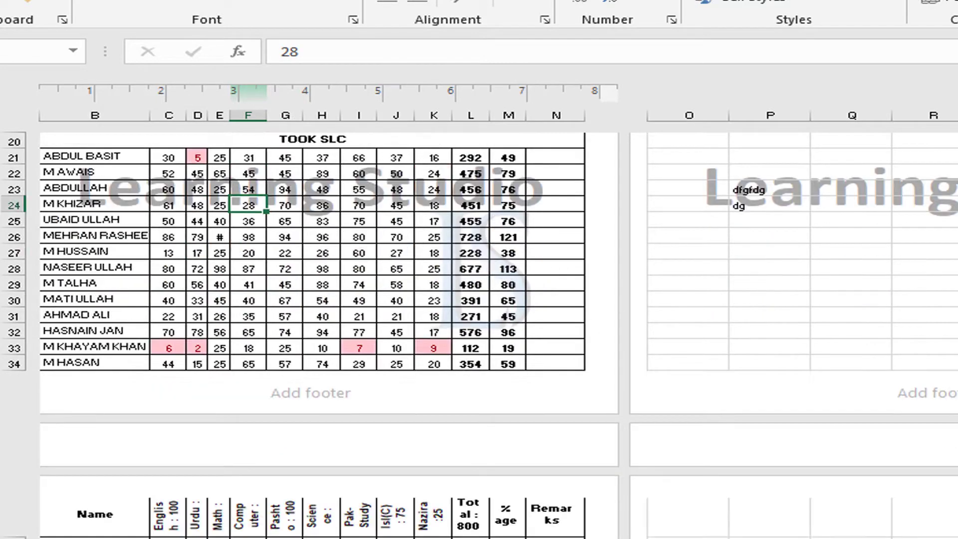
scroll(956, 292, "down", 3)
scroll(852, 317, "down", 4)
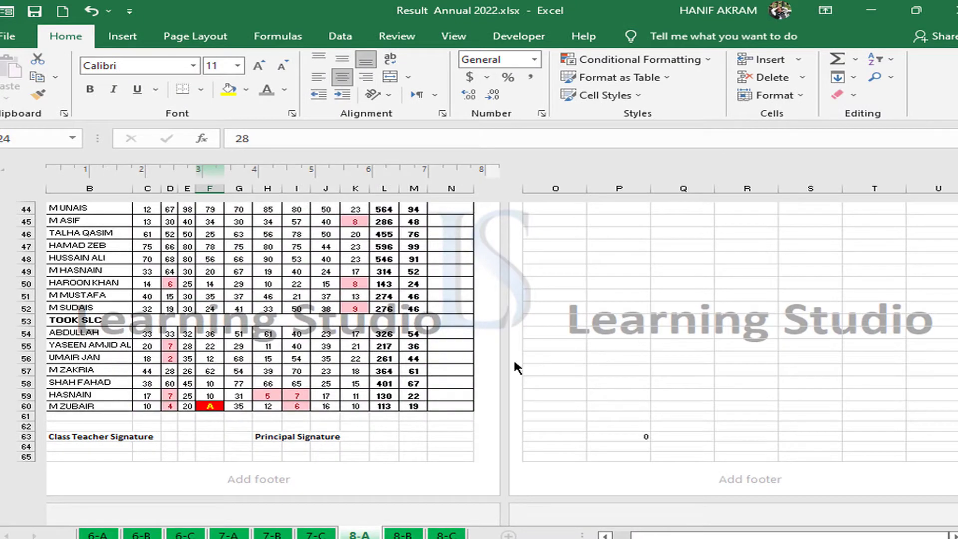
scroll(350, 318, "up", 7)
scroll(272, 304, "up", 3)
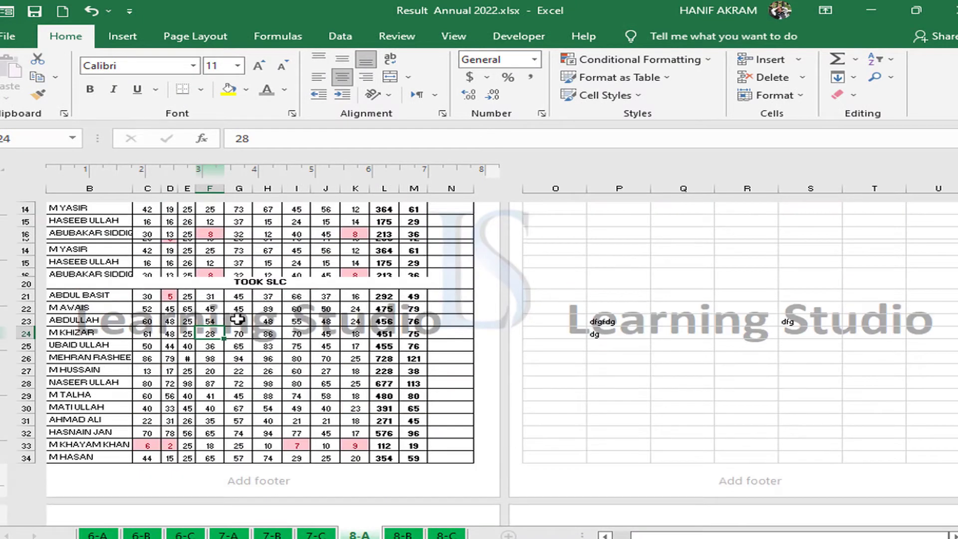
scroll(237, 320, "up", 5)
Delete the two blank lines above the Learning Studio text in the page header.
left_click(245, 226)
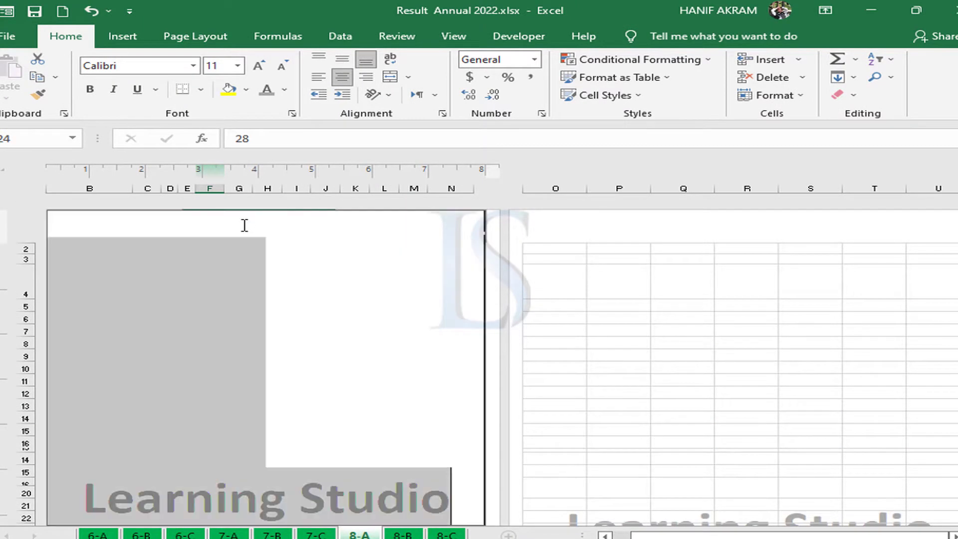
left_click(89, 503)
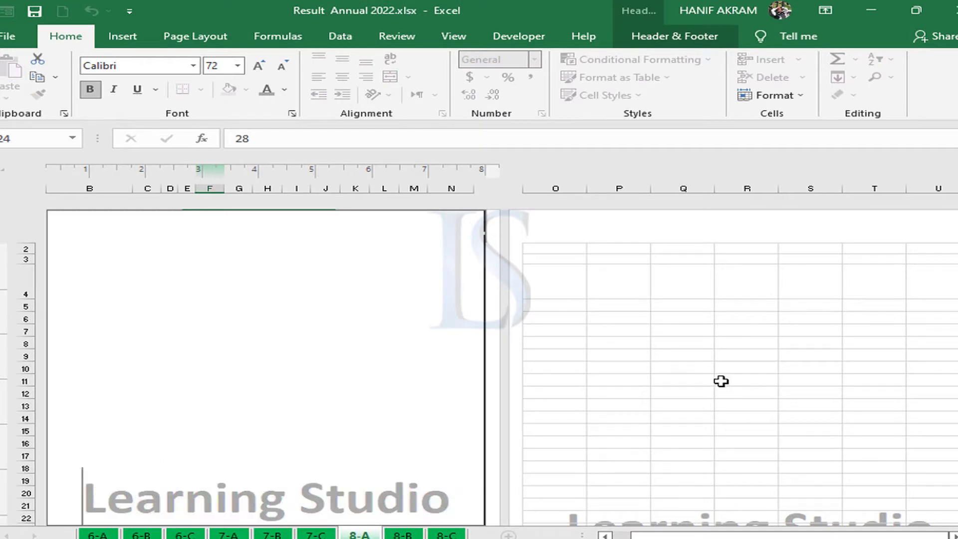
key("BackSpace")
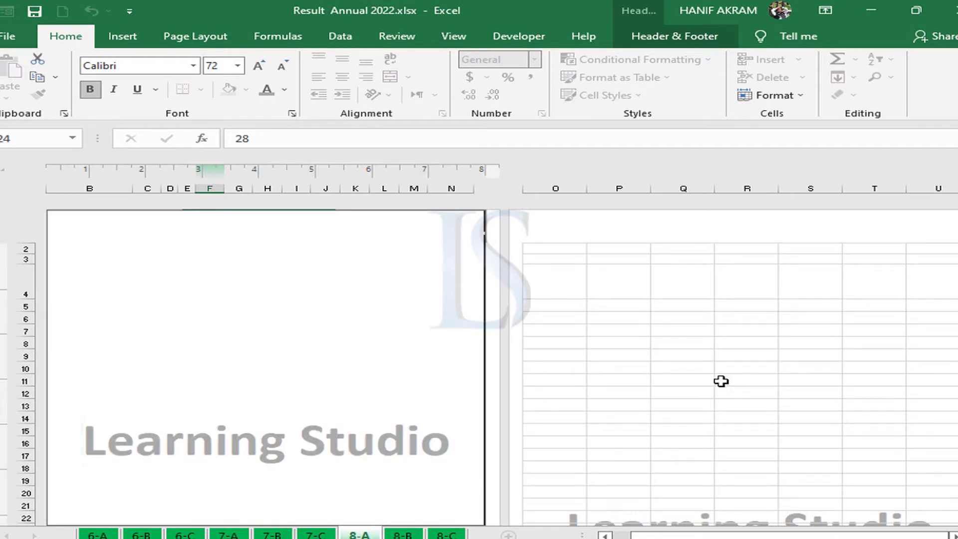
key("BackSpace")
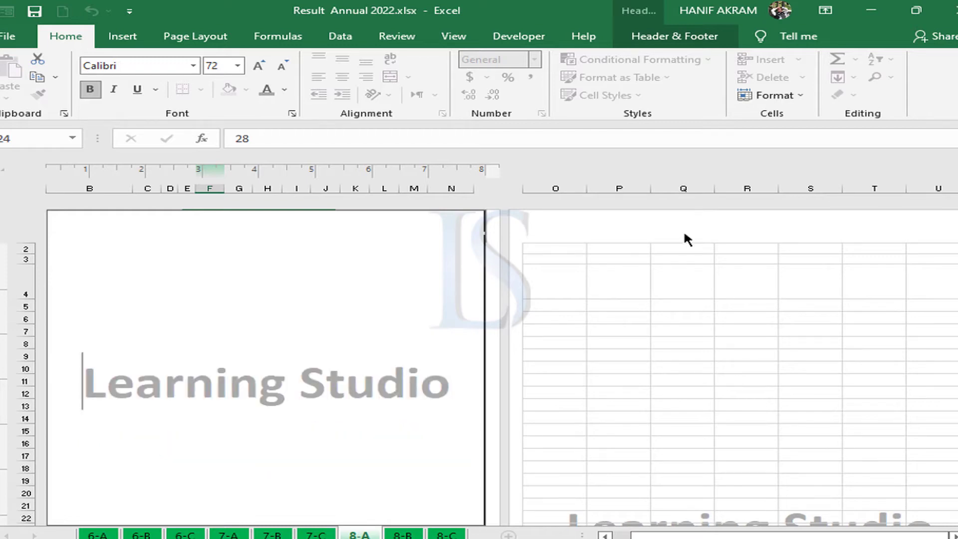
left_click(672, 353)
Delete the Learning Studio text so the page header is left empty.
scroll(422, 455, "down", 5)
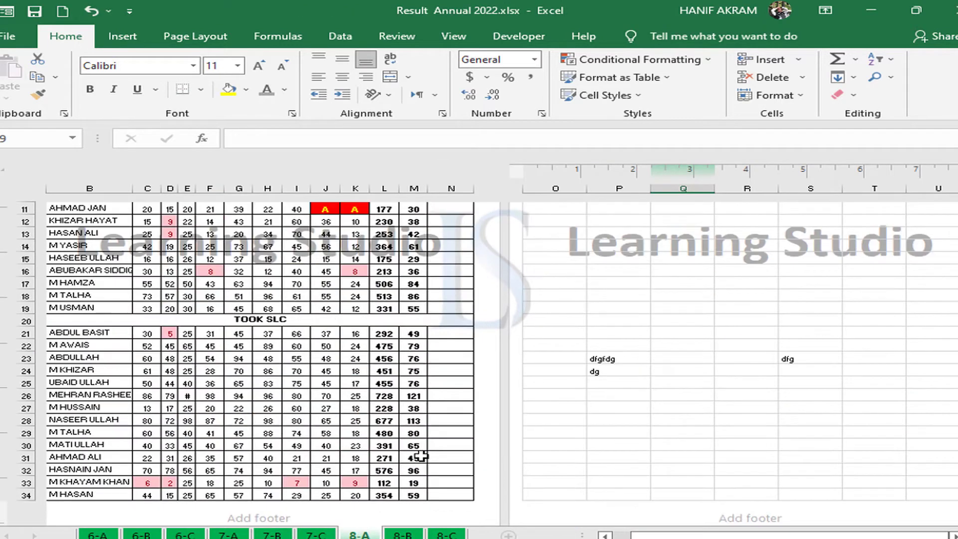
scroll(422, 456, "down", 2)
scroll(422, 455, "up", 2)
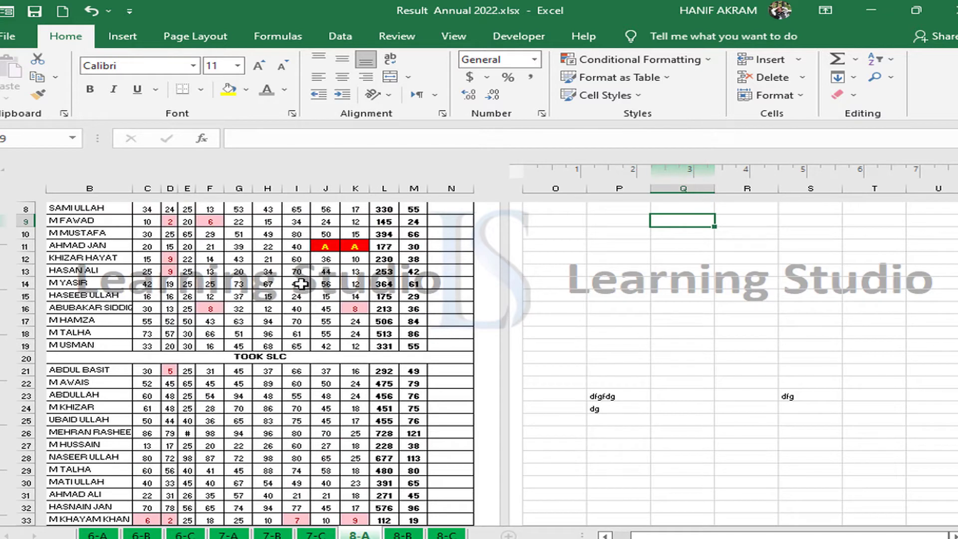
scroll(307, 284, "up", 2)
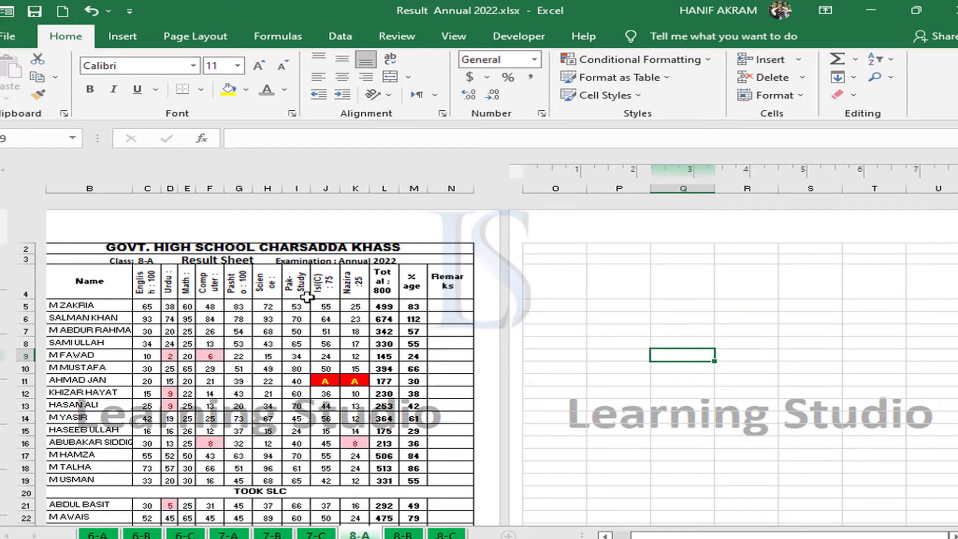
left_click(261, 228)
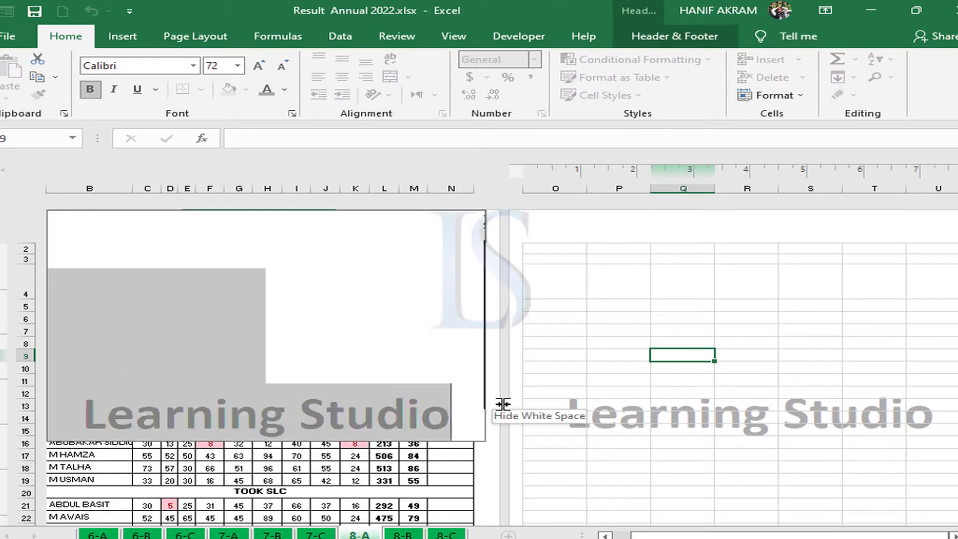
key("Delete")
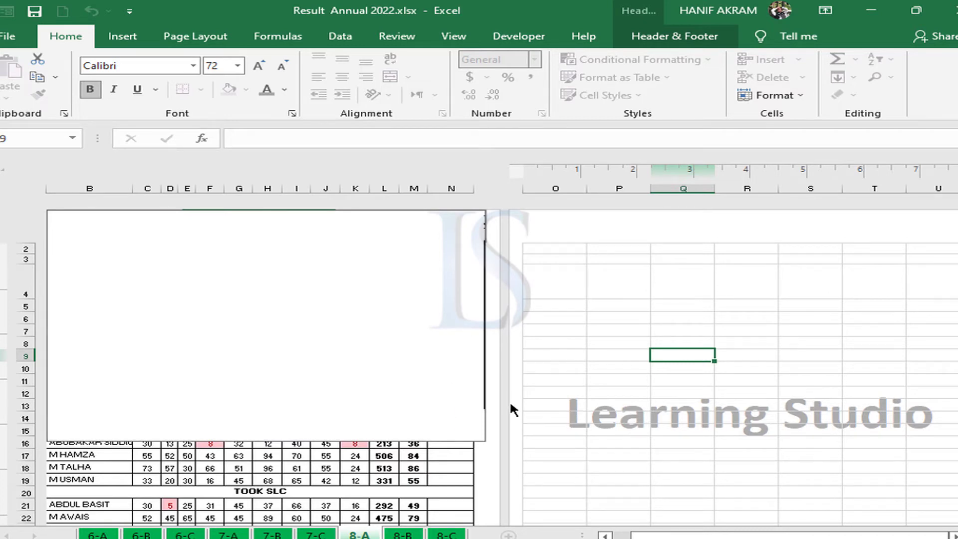
left_click(582, 306)
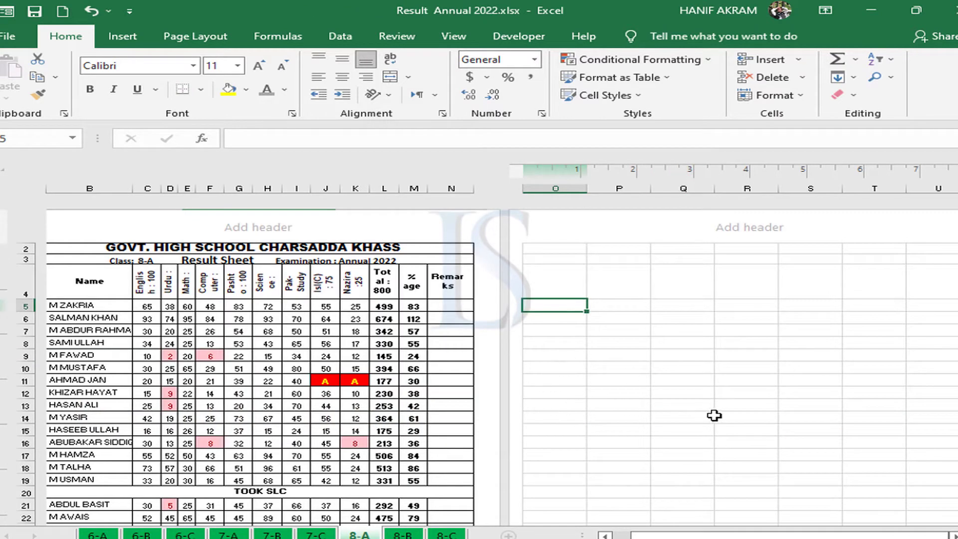
Insert logo.png from the Learning Studio folder as a picture in the centre header.
left_click(259, 227)
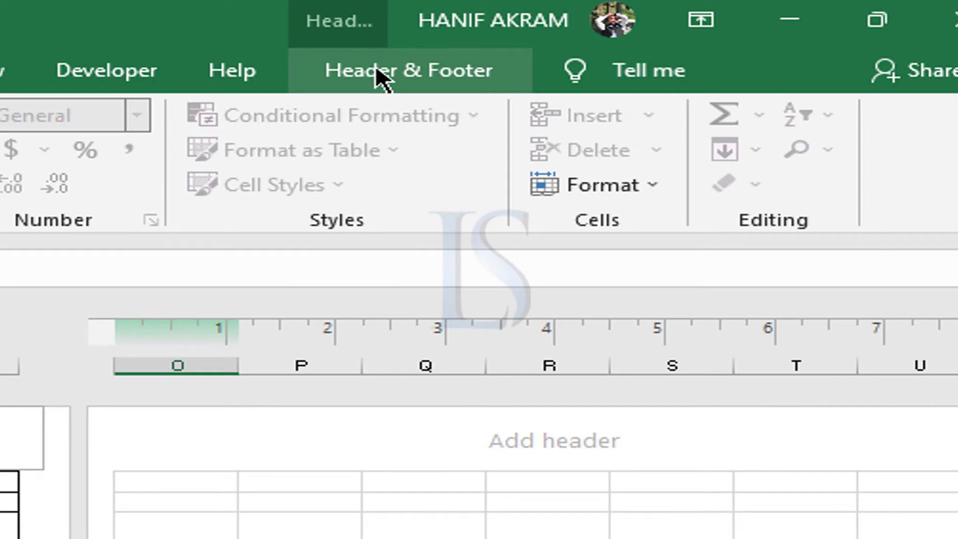
left_click(377, 73)
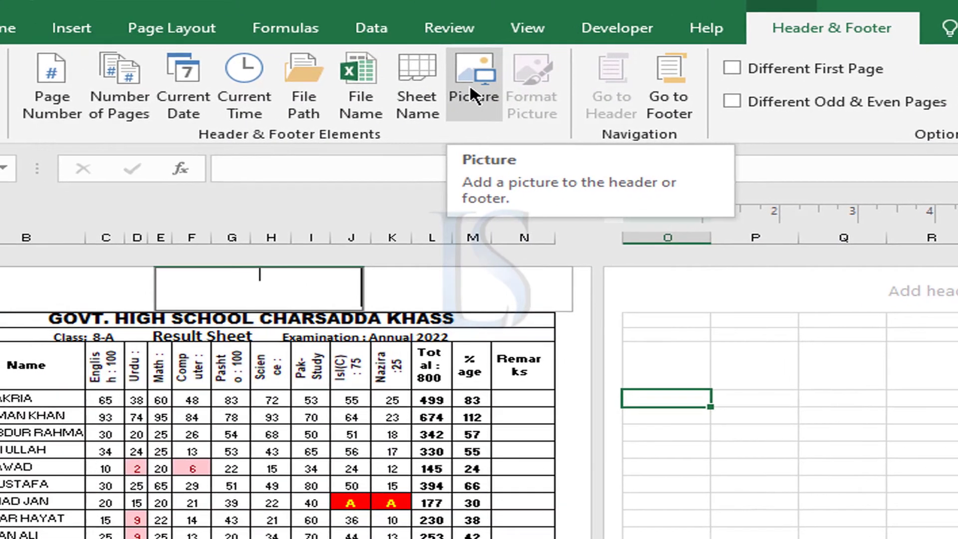
left_click(338, 97)
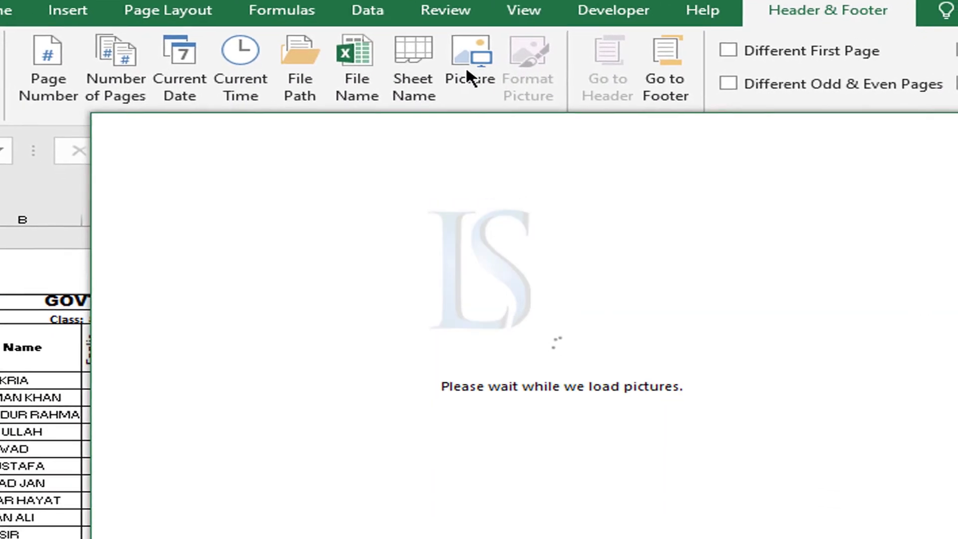
left_click(844, 483)
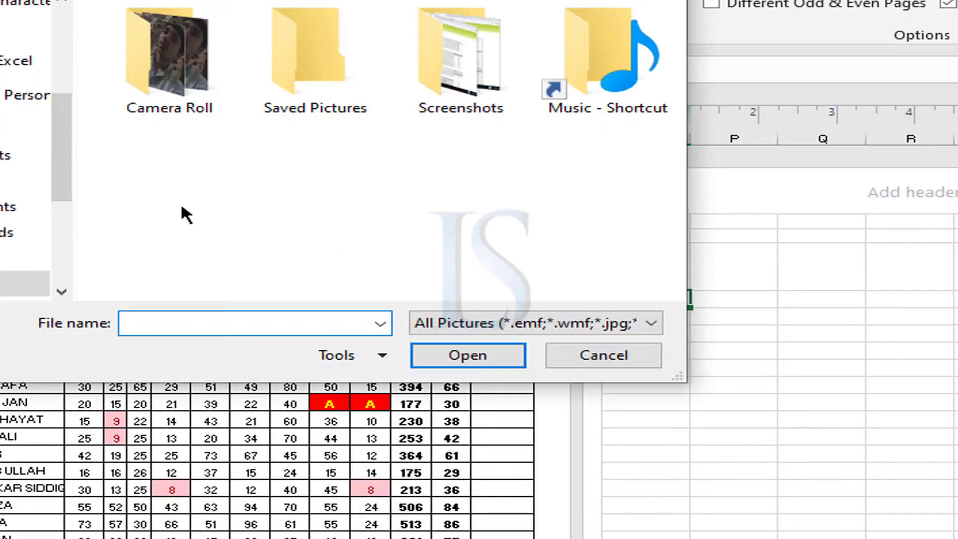
scroll(35, 150, "down", 1)
scroll(36, 150, "down", 1)
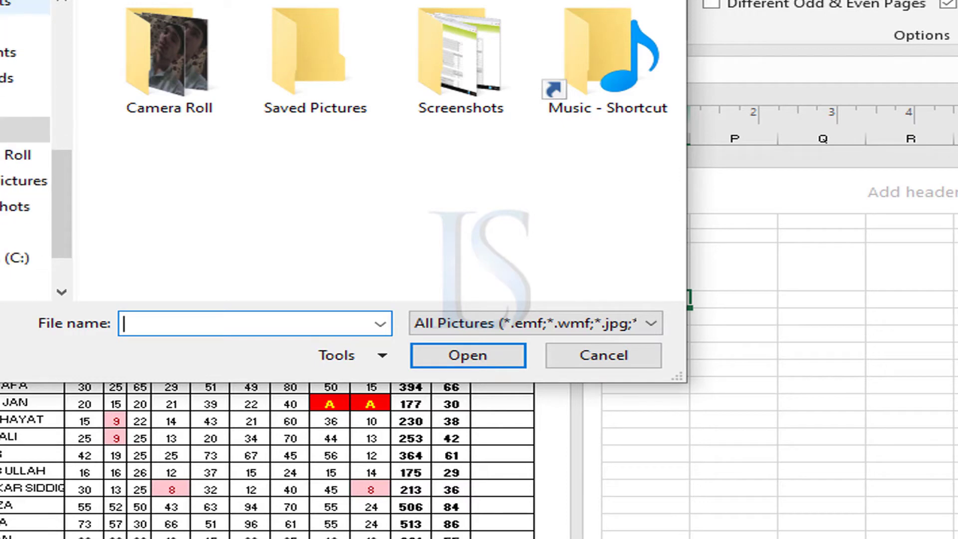
scroll(36, 150, "down", 1)
left_click(25, 232)
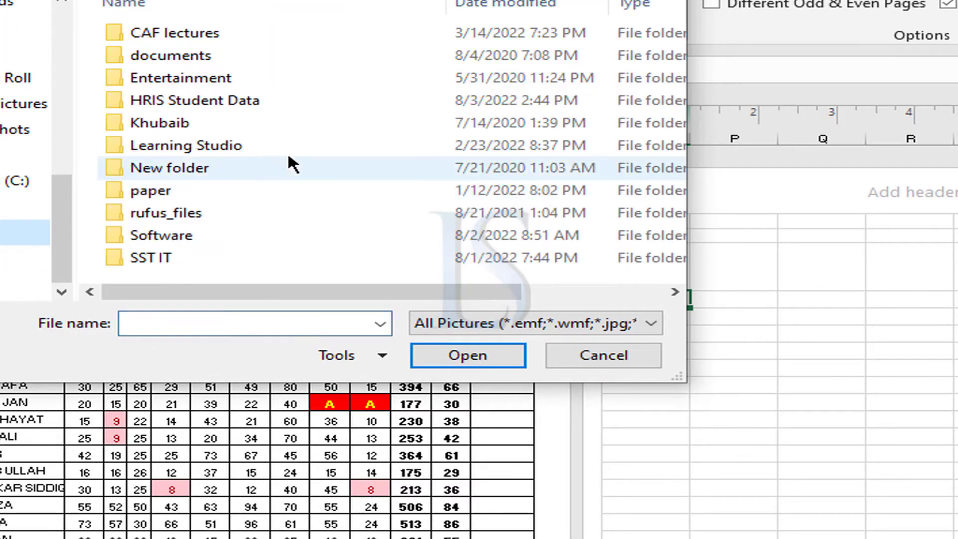
double_click(170, 151)
left_click(152, 82)
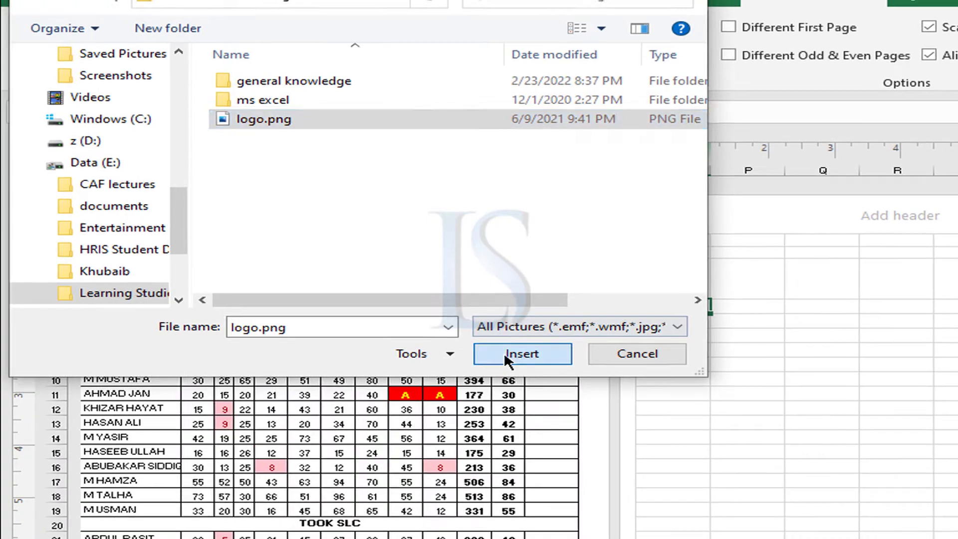
left_click(479, 353)
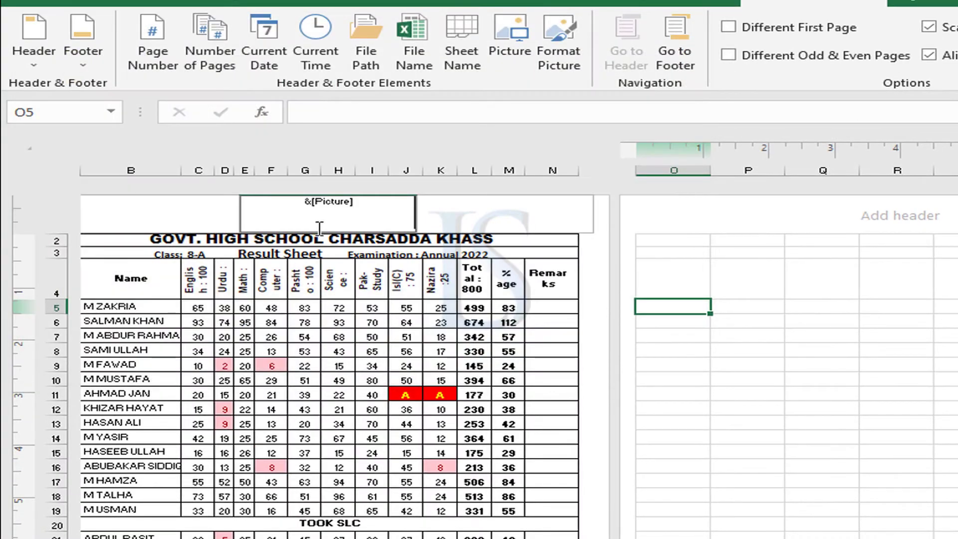
Check how the inserted logo renders on the page, then return to the centre header.
left_click(405, 287)
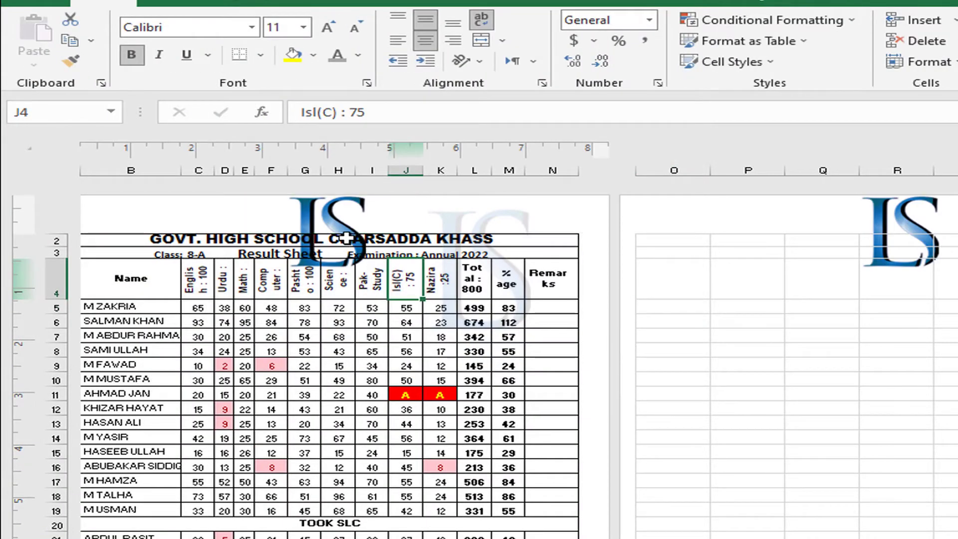
left_click(279, 221)
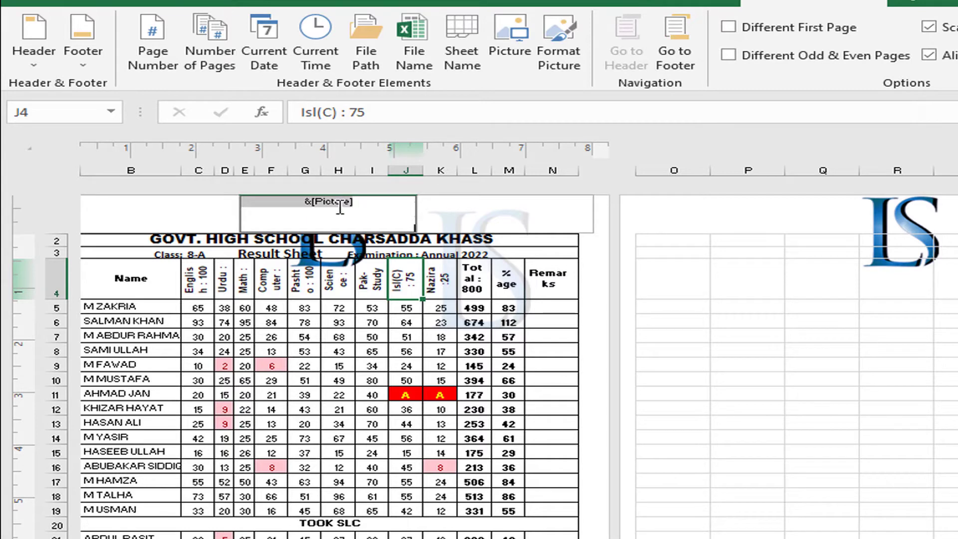
left_click(320, 357)
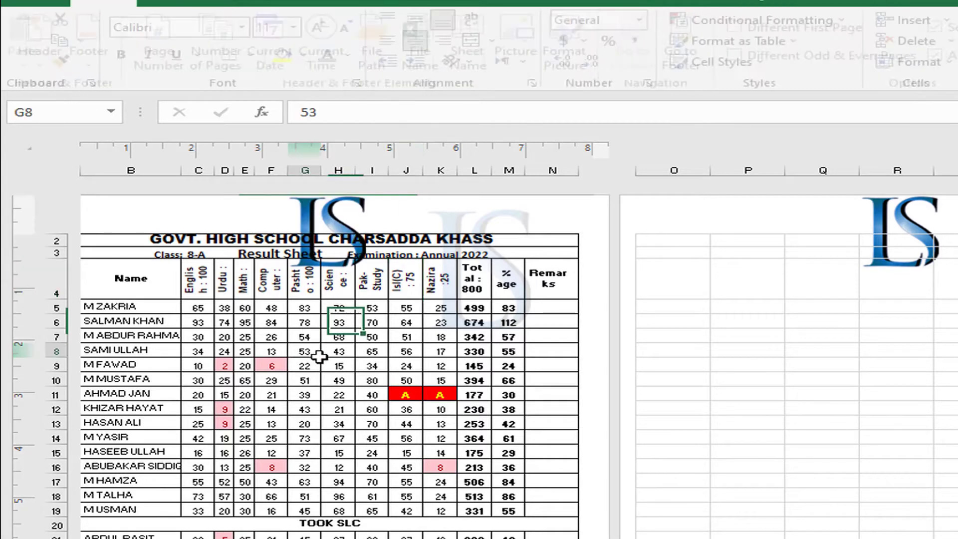
left_click(277, 206)
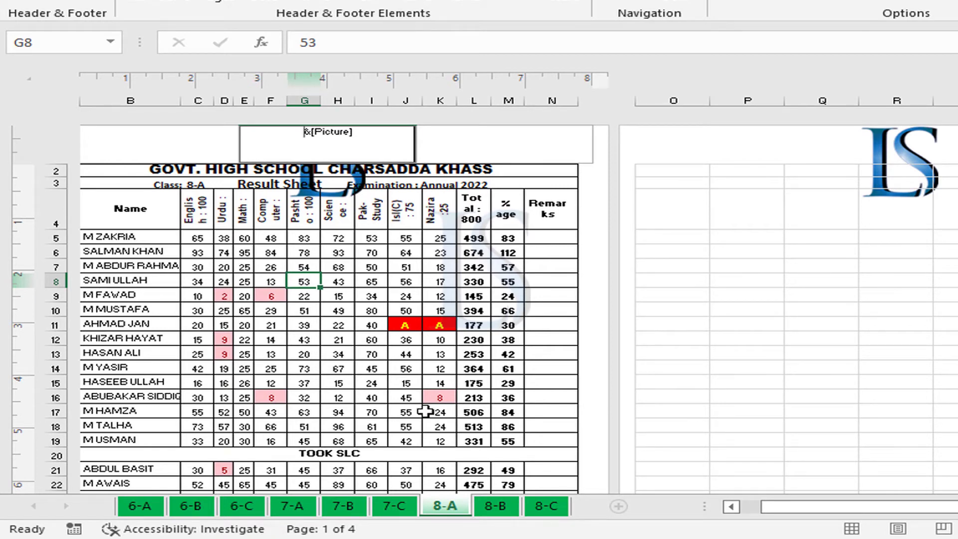
Add four blank lines above &[Picture] to push the logo down behind the marks table.
key("Return")
key("Return")
key("Return")
key("Return")
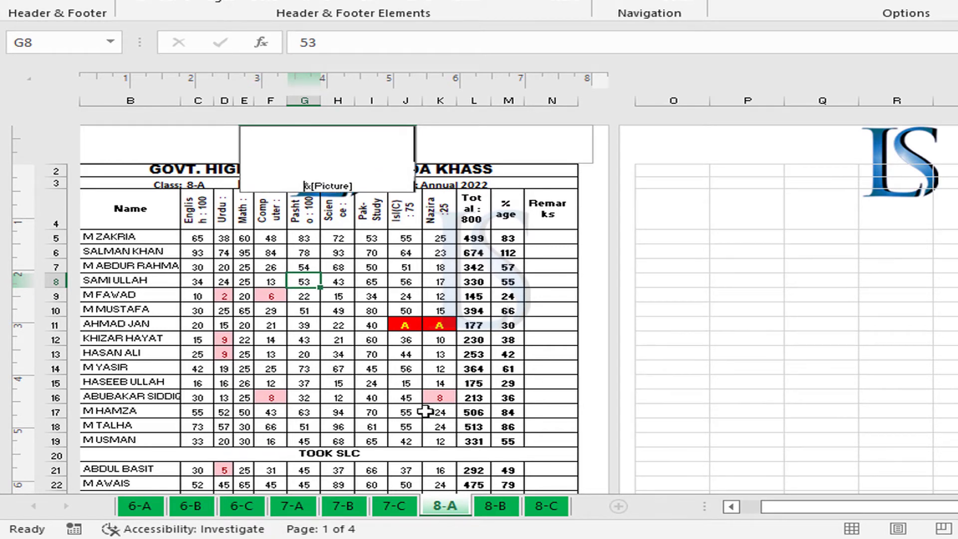
key("Return")
key("Return")
key("Return")
key("Return")
key("Return")
key("Return")
key("Return")
key("Return")
key("Return")
key("Return")
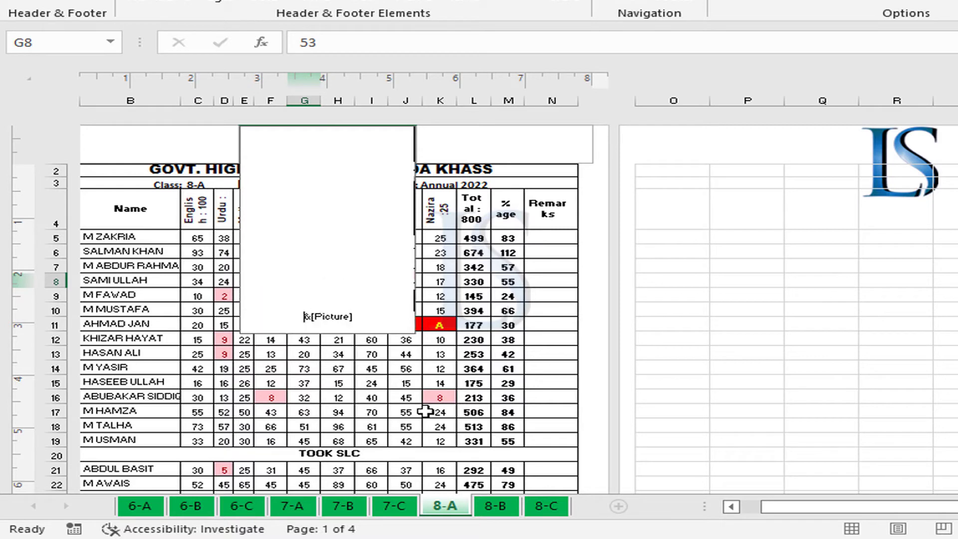
key("Return")
key("Return")
key("Return")
key("Return")
key("Return")
key("Return")
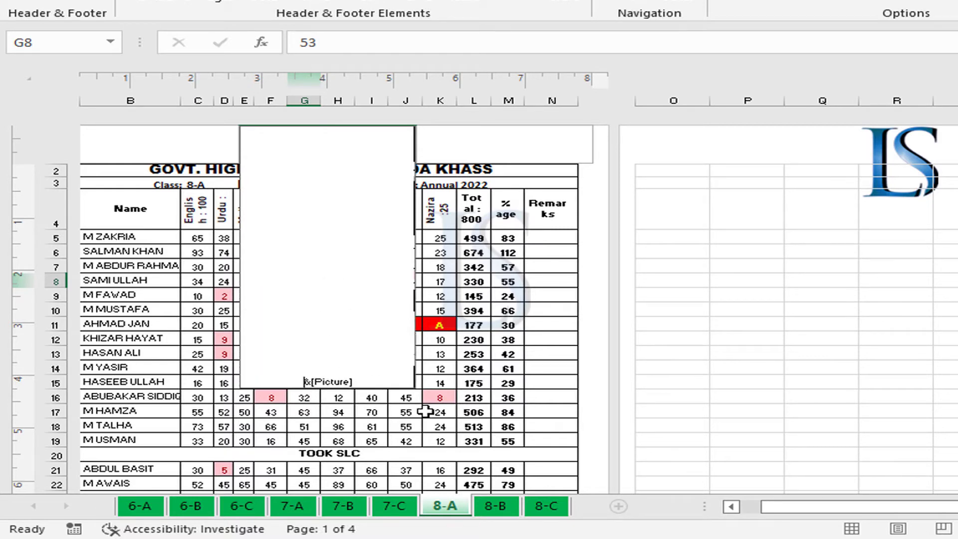
key("Return")
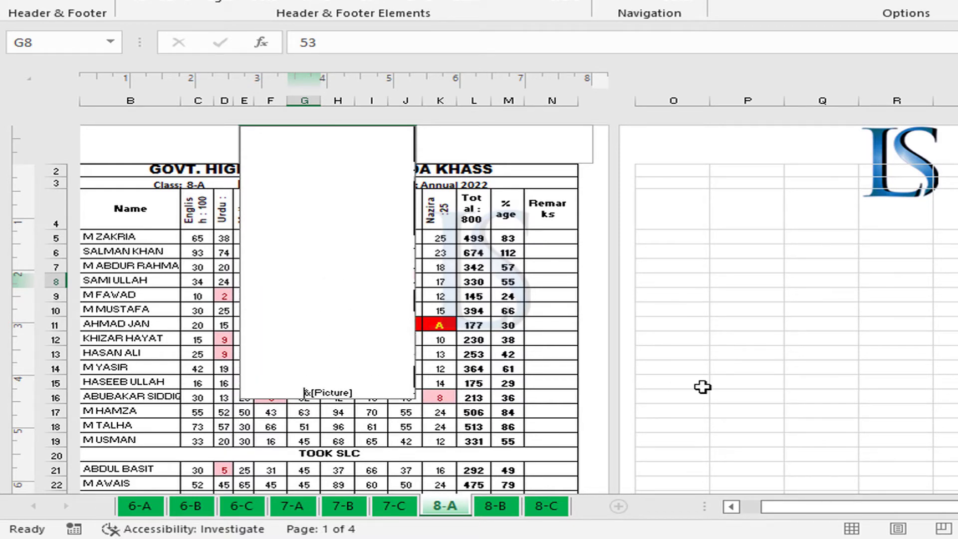
left_click(702, 387)
scroll(478, 398, "down", 5)
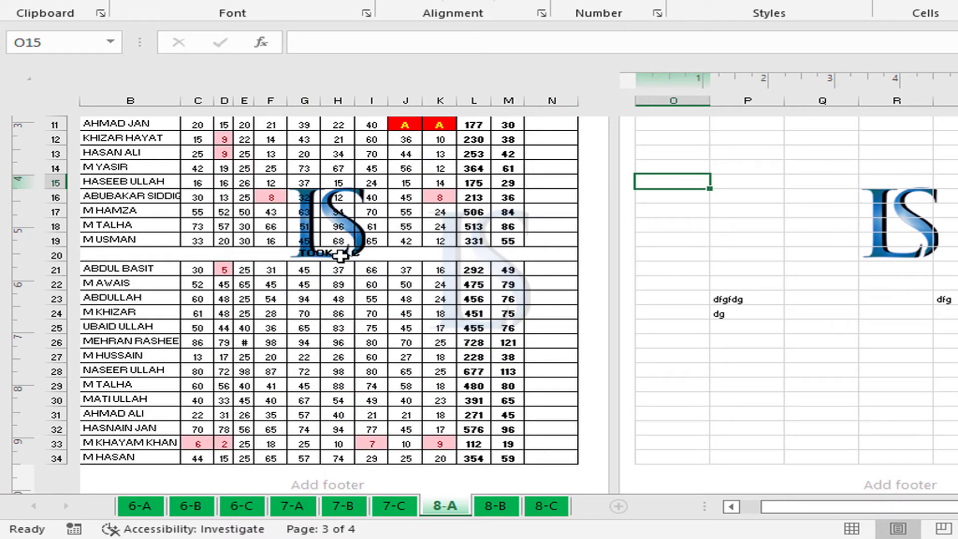
scroll(341, 256, "up", 5)
Edit the centre header holding the logo with the Header & Footer tools showing.
left_click(331, 145)
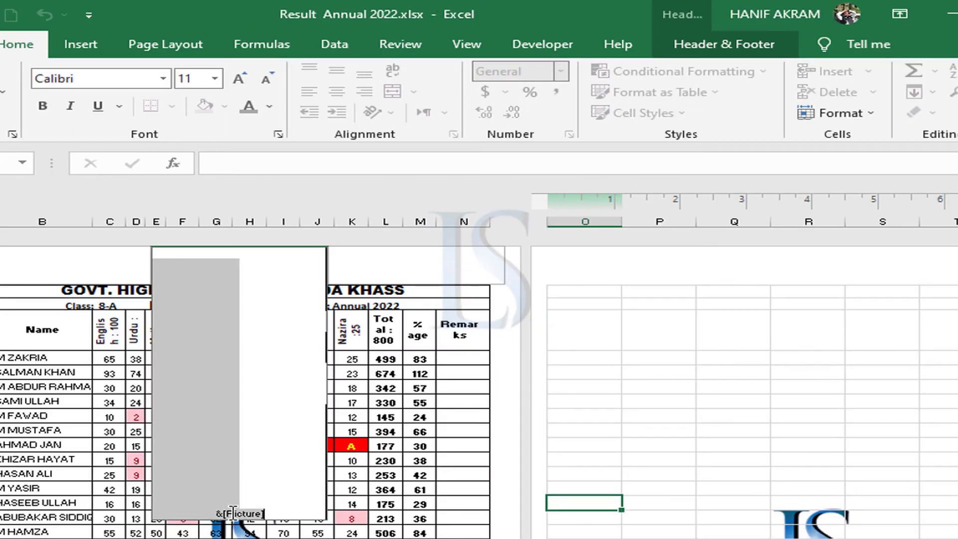
left_click(709, 46)
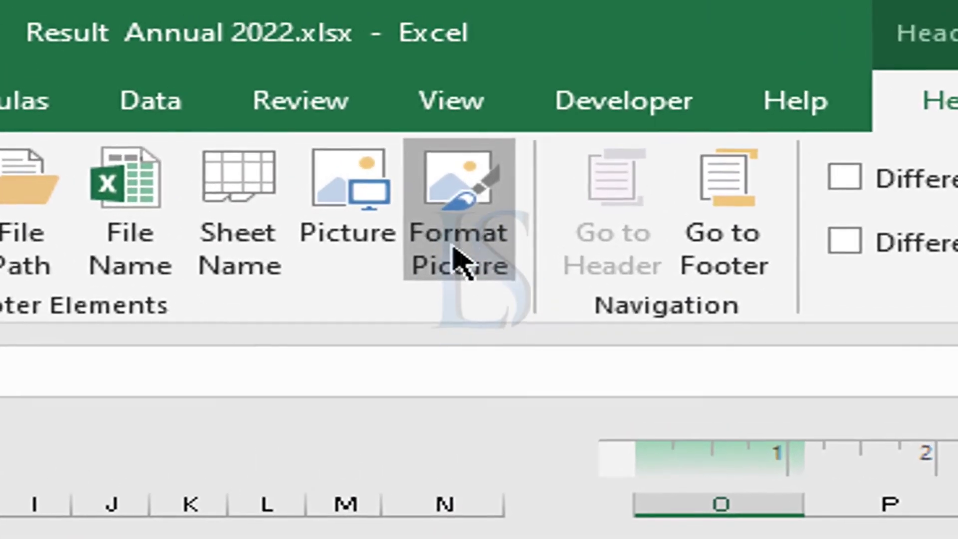
Scale the header logo to 6.1 inches tall (437%) and recolour it to Washout.
left_click(467, 115)
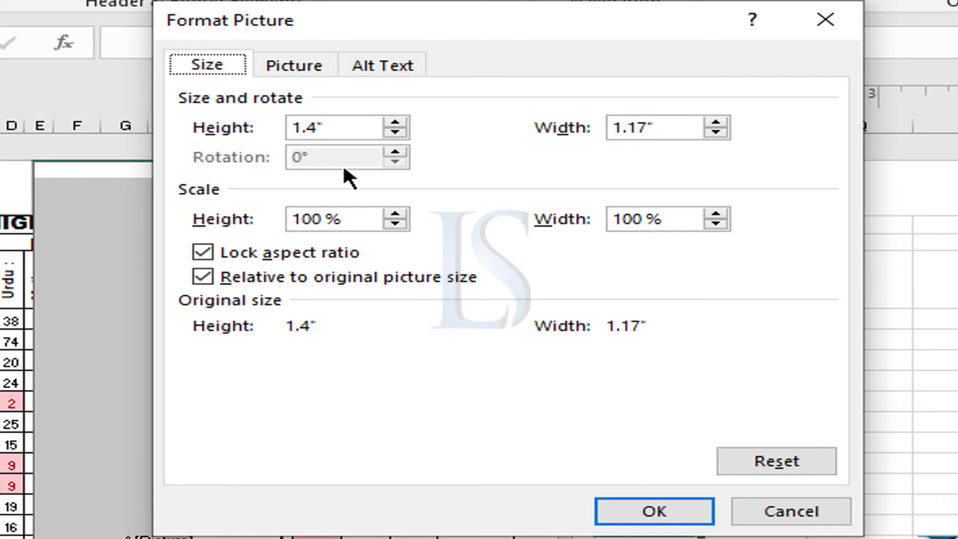
left_click(392, 124)
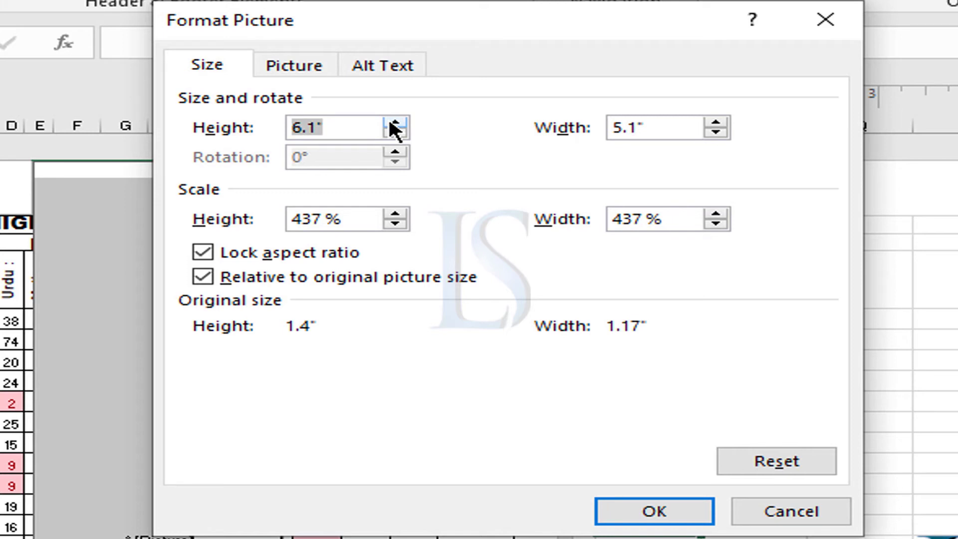
left_click(295, 70)
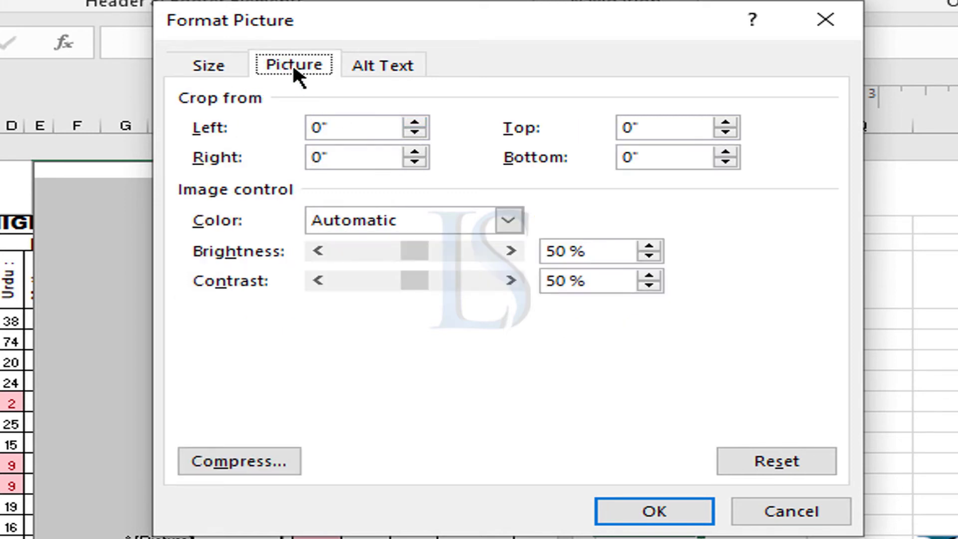
left_click(365, 223)
left_click(374, 293)
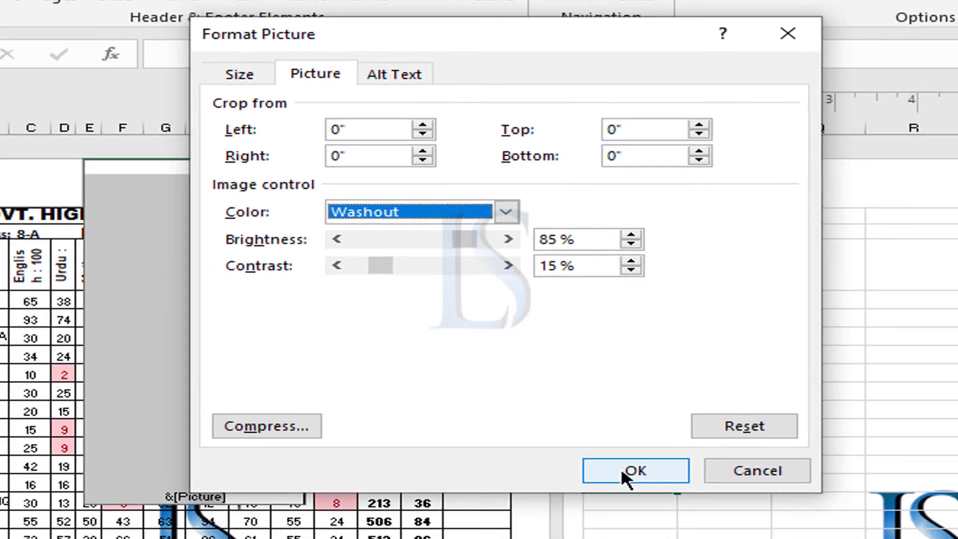
left_click(622, 471)
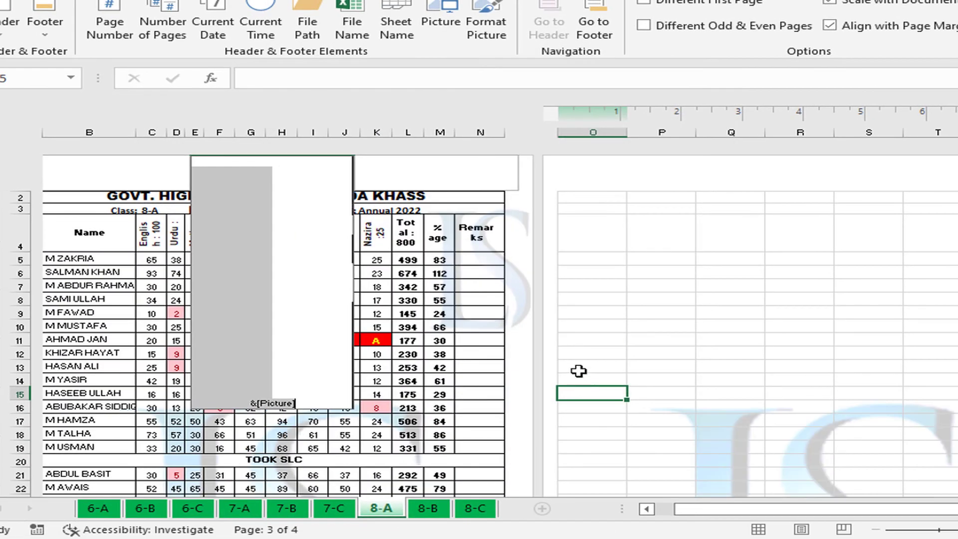
Preview the enlarged washed-out logo behind the class marks, then re-enter the centre header.
left_click(625, 331)
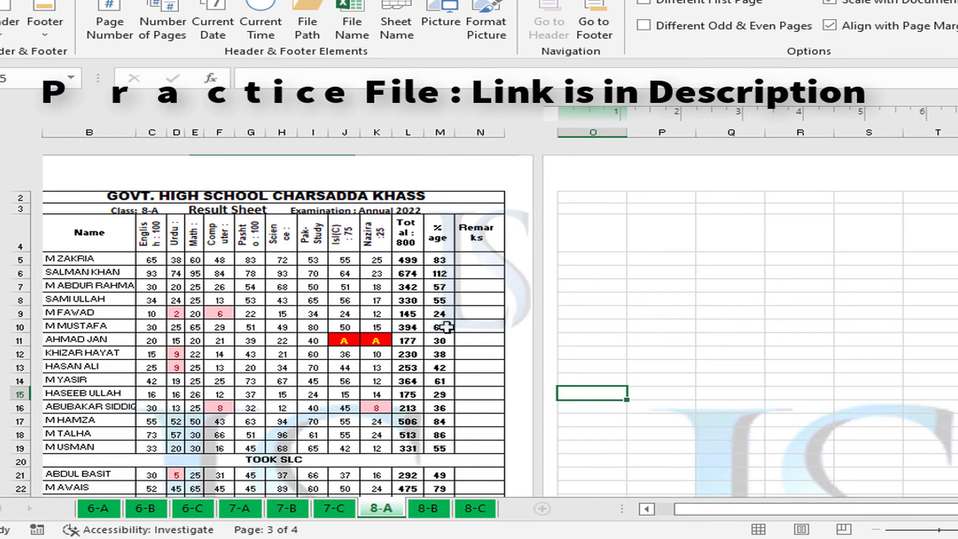
scroll(625, 331, "down", 4)
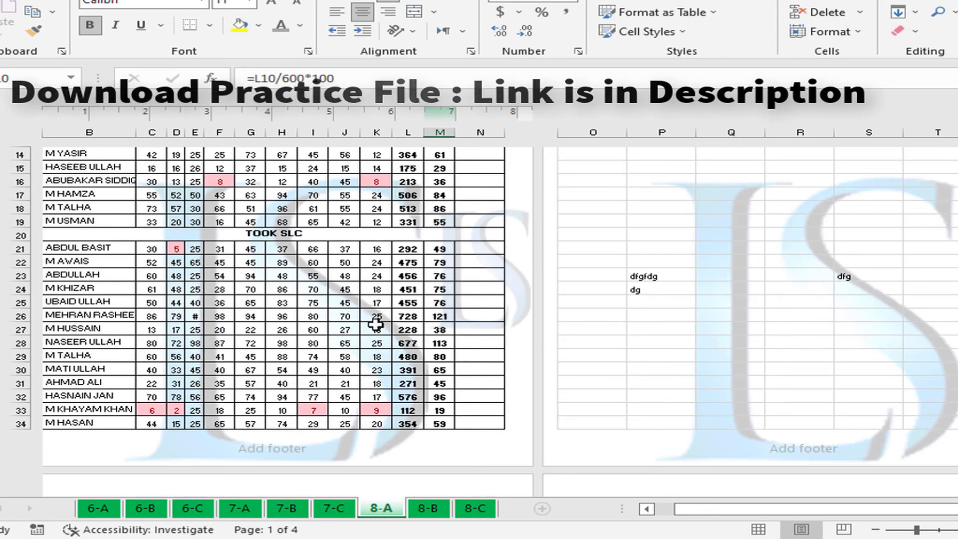
scroll(387, 303, "up", 1)
scroll(385, 302, "up", 2)
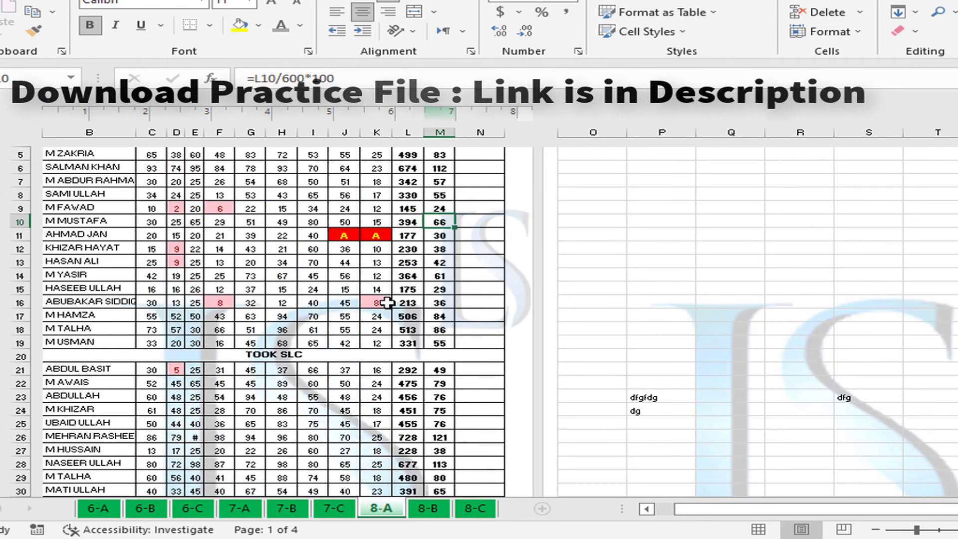
left_click(286, 344)
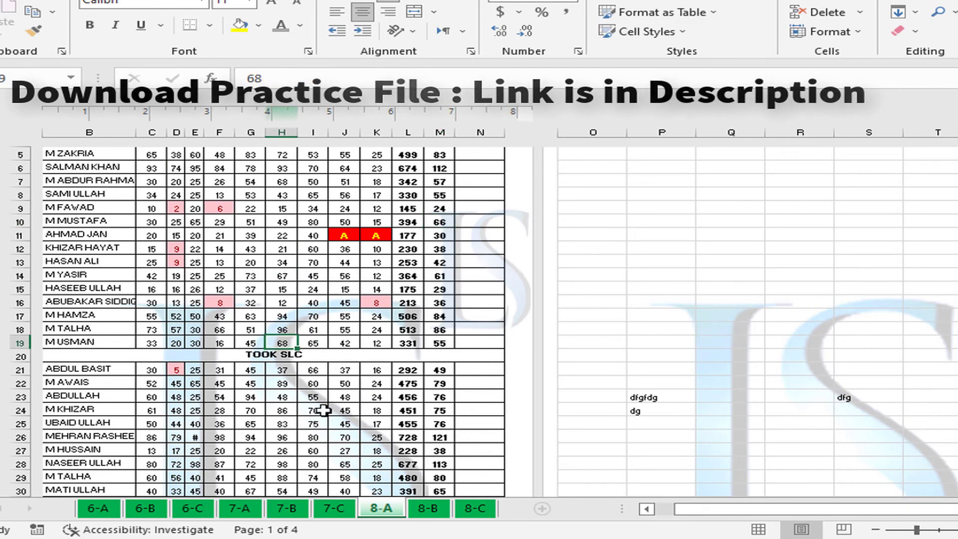
scroll(327, 390, "down", 3)
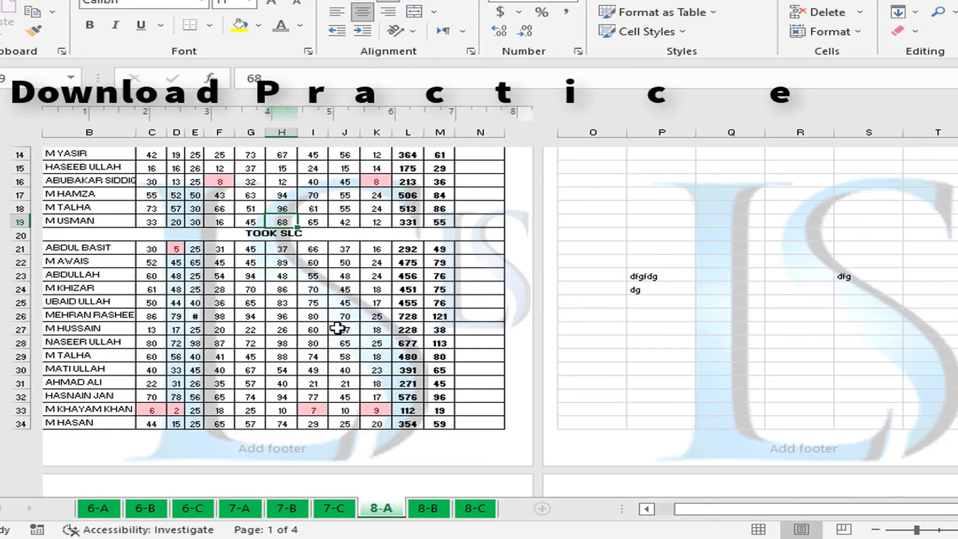
scroll(328, 390, "up", 4)
left_click(273, 174)
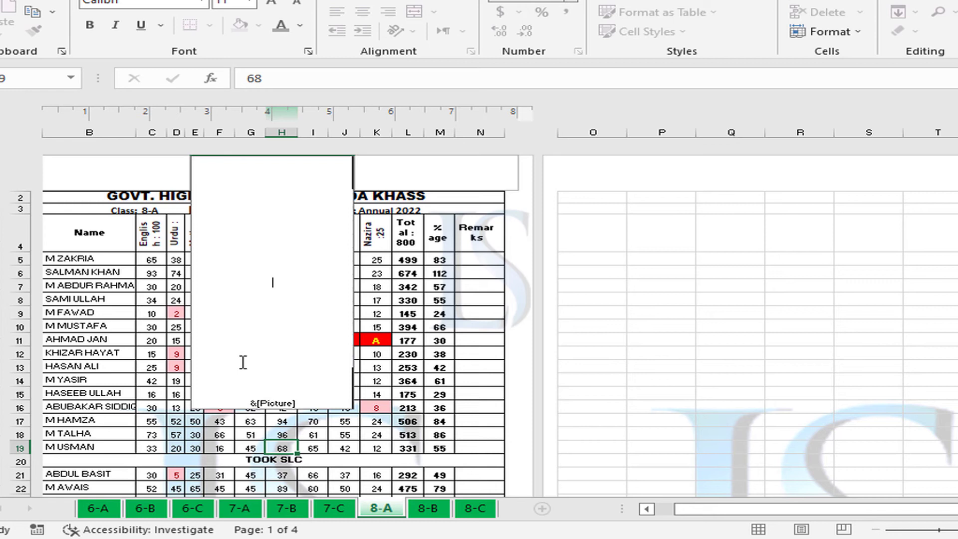
Remove a few blank lines above &[Picture] so the logo watermark sits higher.
key("BackSpace")
key("BackSpace")
key("BackSpace")
key("BackSpace")
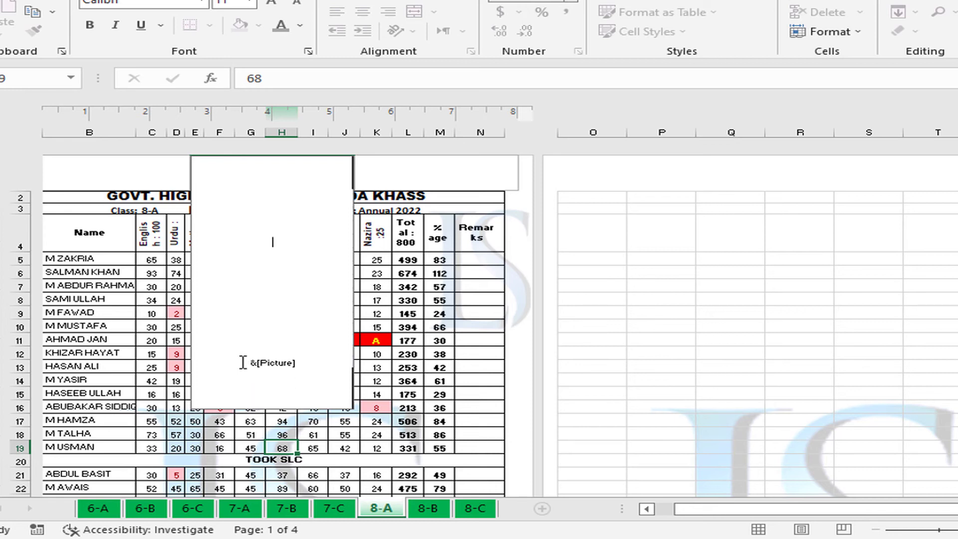
key("BackSpace")
left_click(475, 337)
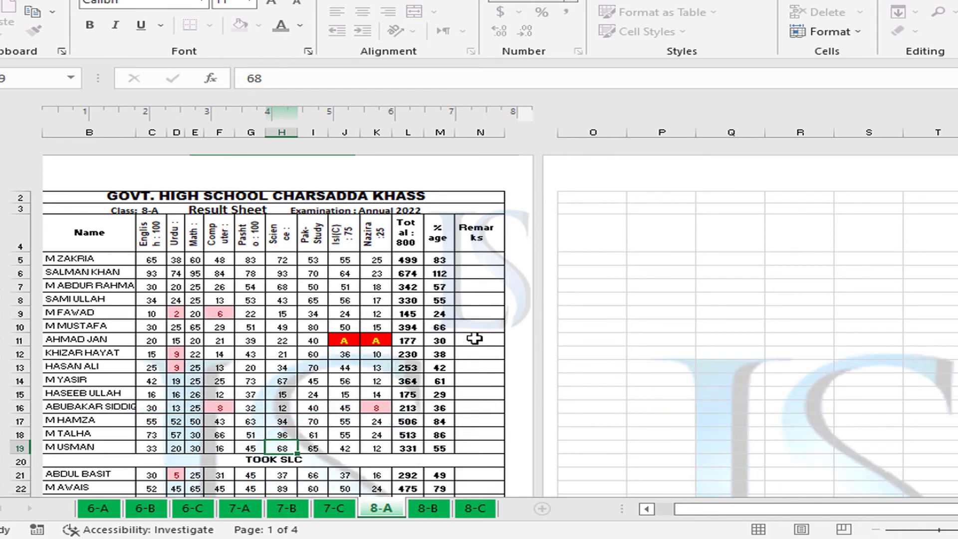
left_click(270, 181)
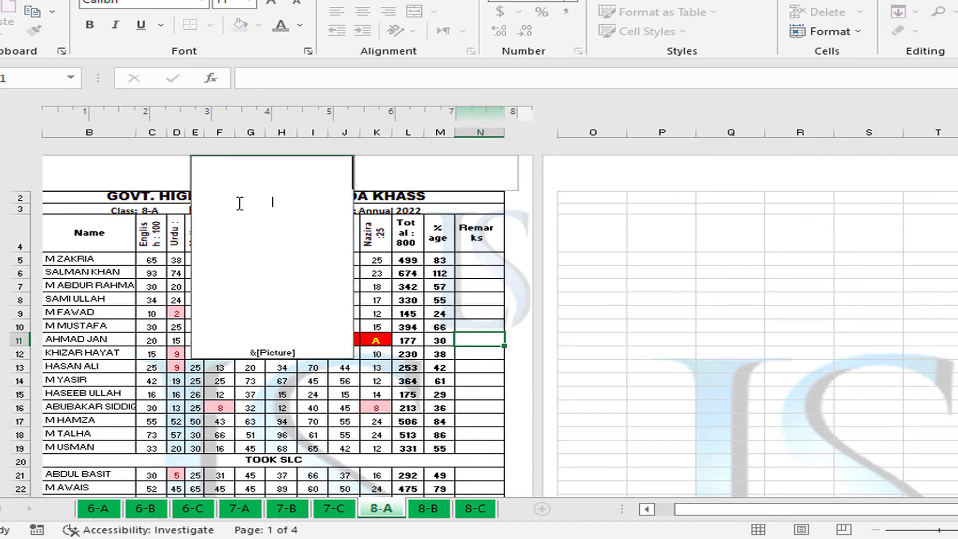
key("Delete")
key("Delete")
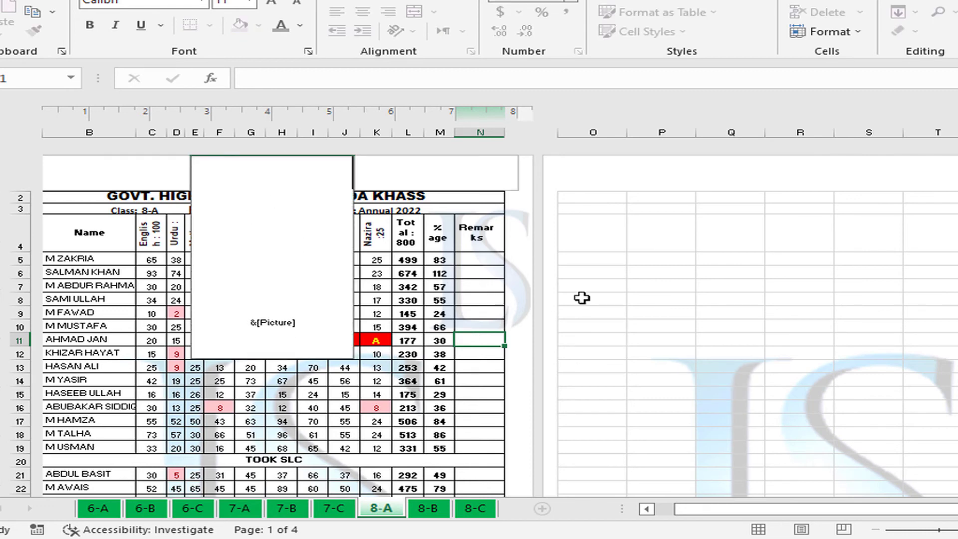
left_click(582, 297)
scroll(381, 330, "down", 3)
scroll(381, 328, "down", 2)
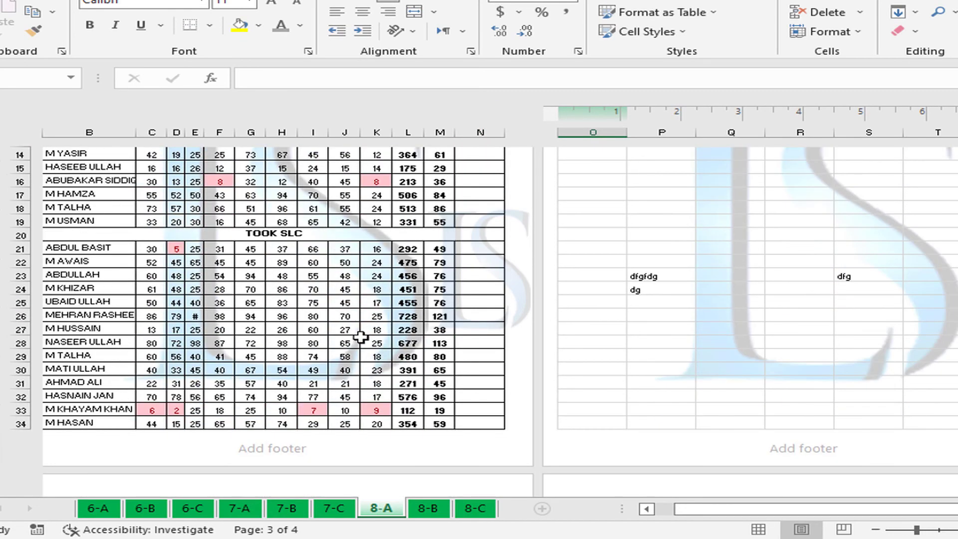
scroll(361, 337, "up", 1)
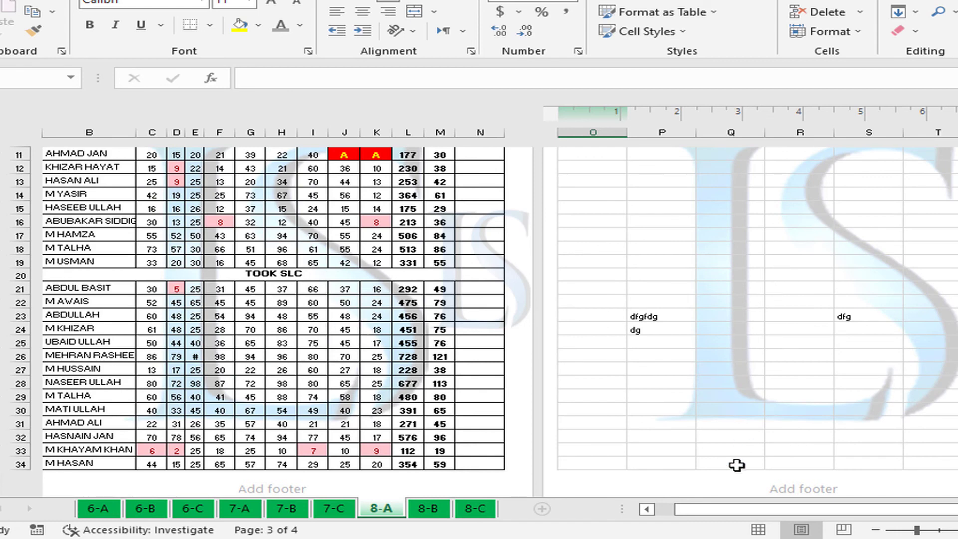
scroll(702, 370, "down", 2)
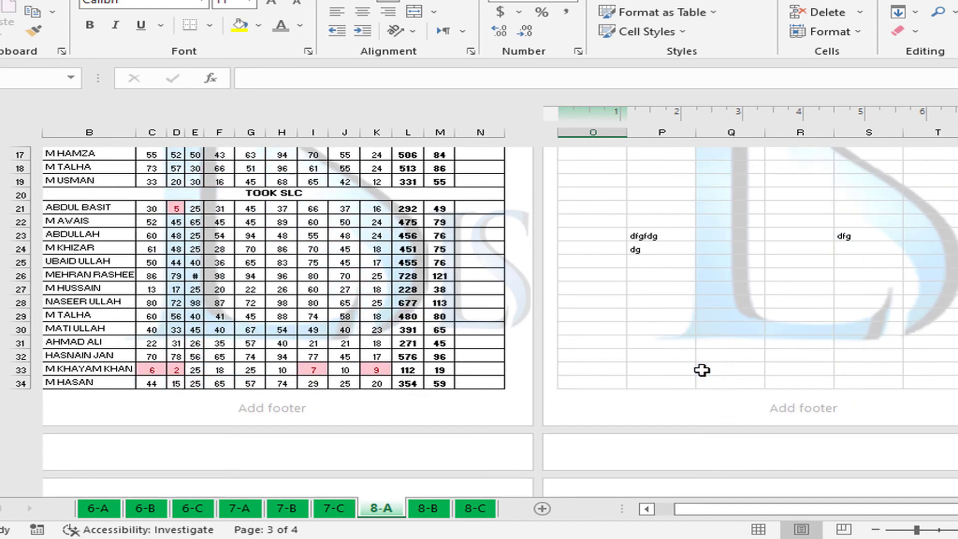
scroll(703, 370, "down", 5)
scroll(703, 370, "down", 6)
scroll(695, 365, "up", 4)
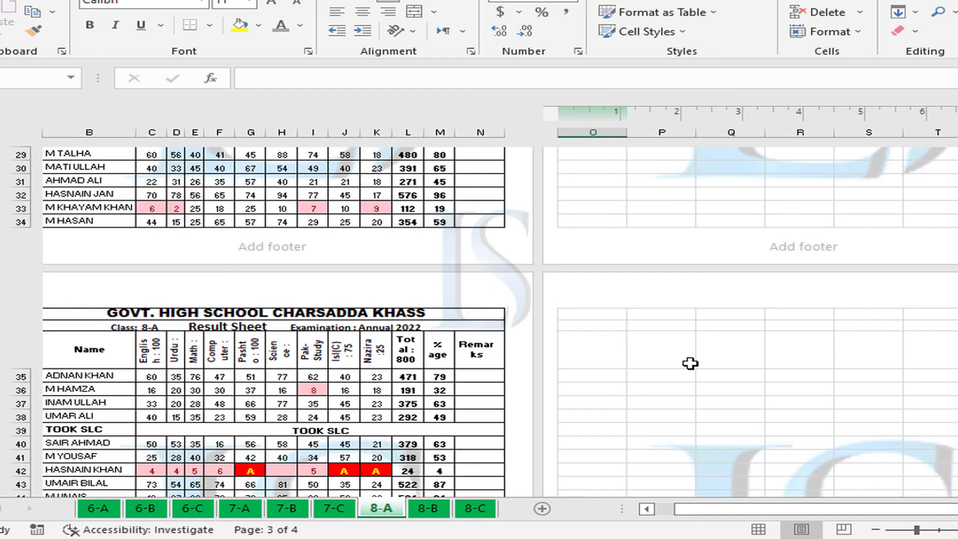
scroll(693, 364, "up", 5)
scroll(691, 363, "up", 4)
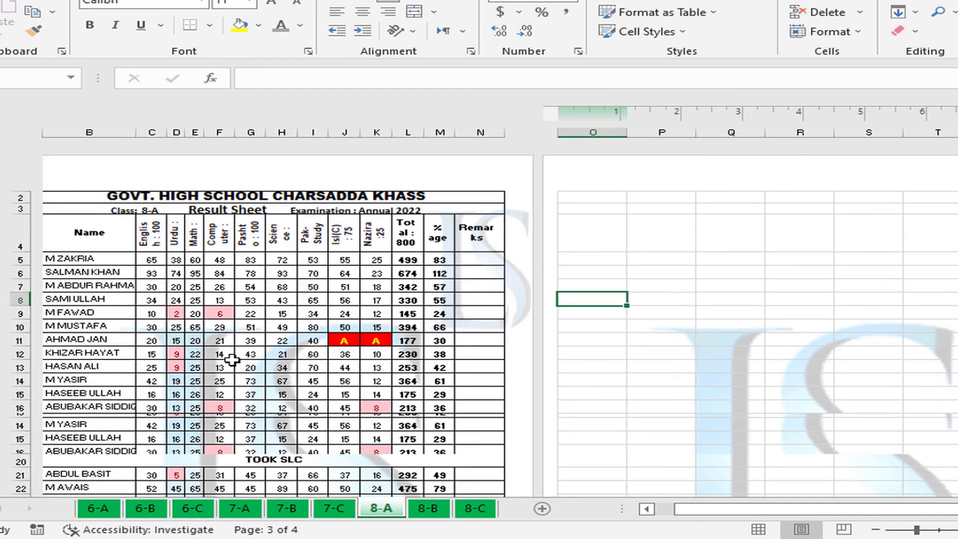